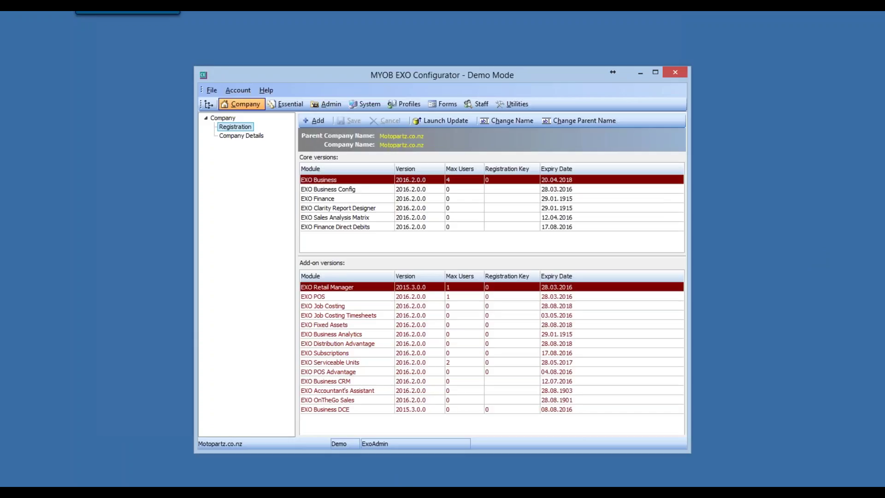
Open the General Ledger account groups in the admin settings and review the Sales group's details without changing them
{"action": "left_click", "coordinate": [338, 104]}
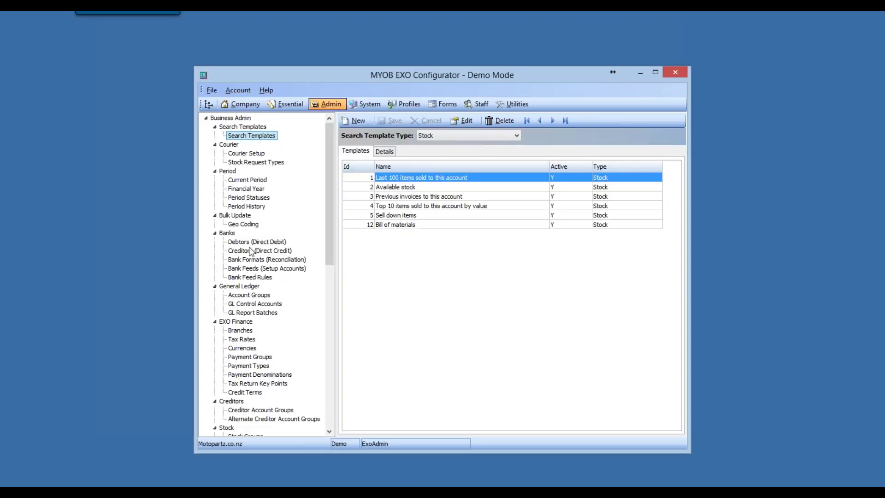
{"action": "left_click", "coordinate": [249, 296]}
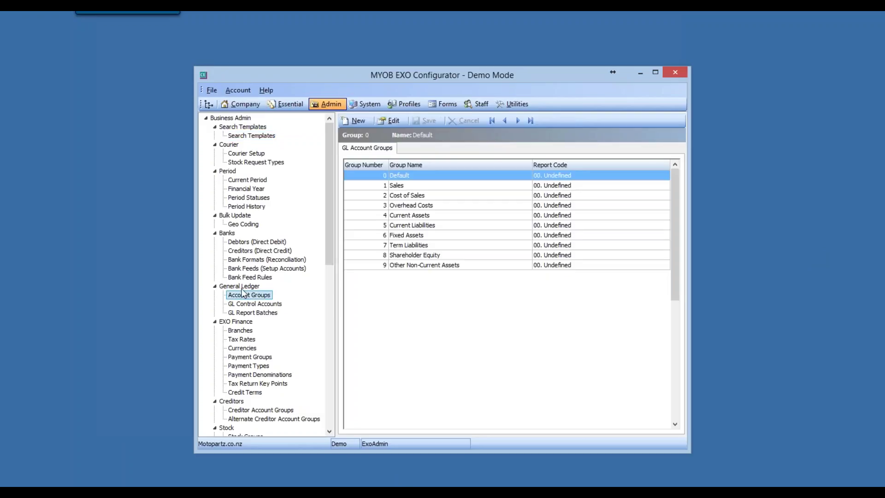
{"action": "left_click", "coordinate": [404, 186]}
{"action": "double_click", "coordinate": [404, 186]}
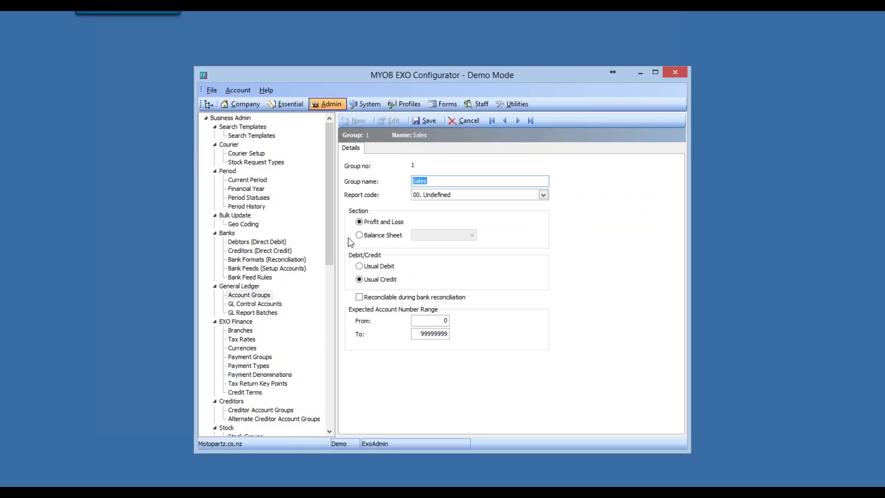
{"action": "left_click", "coordinate": [457, 122]}
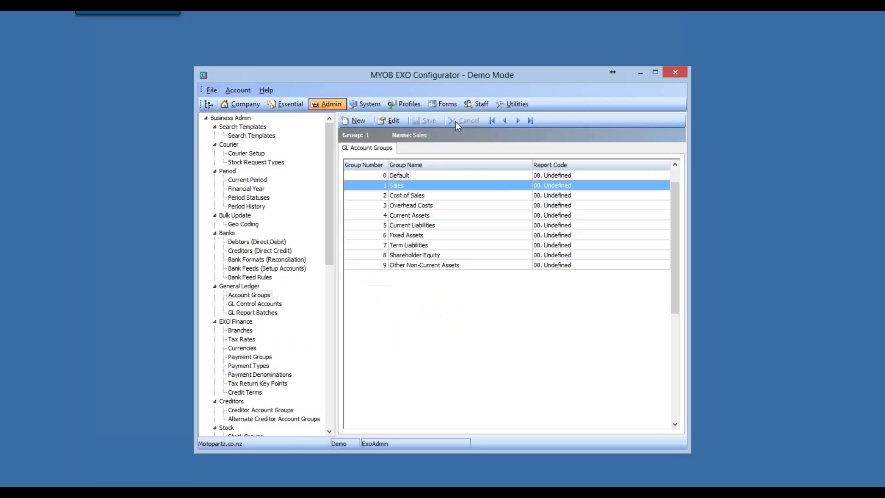
Create a General Ledger account group named Other Income in the Profit and Loss section with Usual Credit, and save it
{"action": "left_click", "coordinate": [358, 119]}
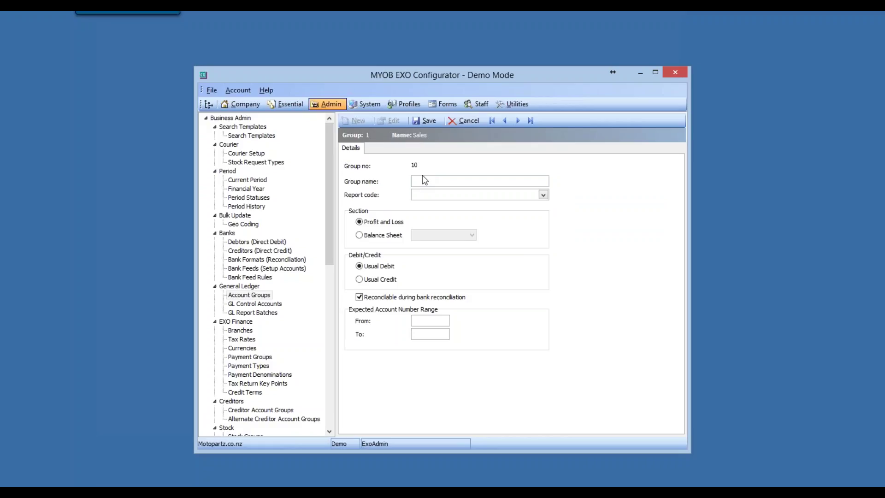
{"action": "type", "text": "Other Income"}
{"action": "left_click", "coordinate": [360, 280]}
{"action": "left_click", "coordinate": [428, 122]}
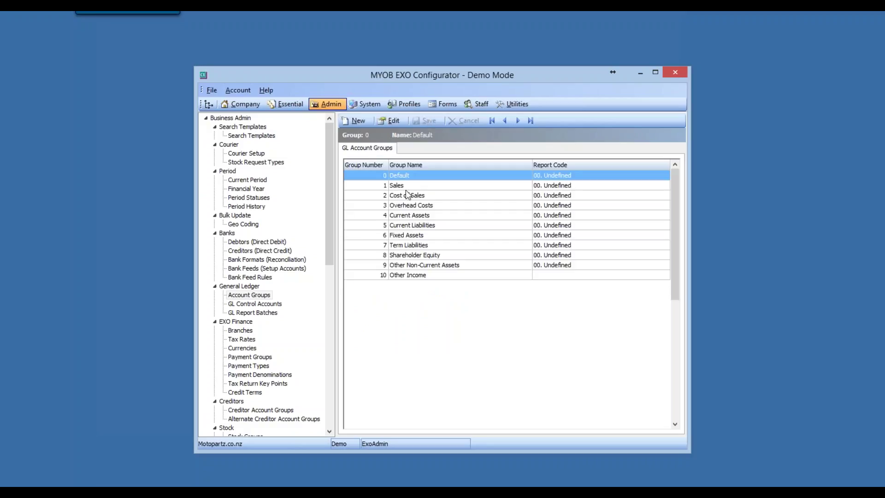
Review the section and debit/credit settings of the Overhead Costs and Current Assets account groups
{"action": "double_click", "coordinate": [409, 206]}
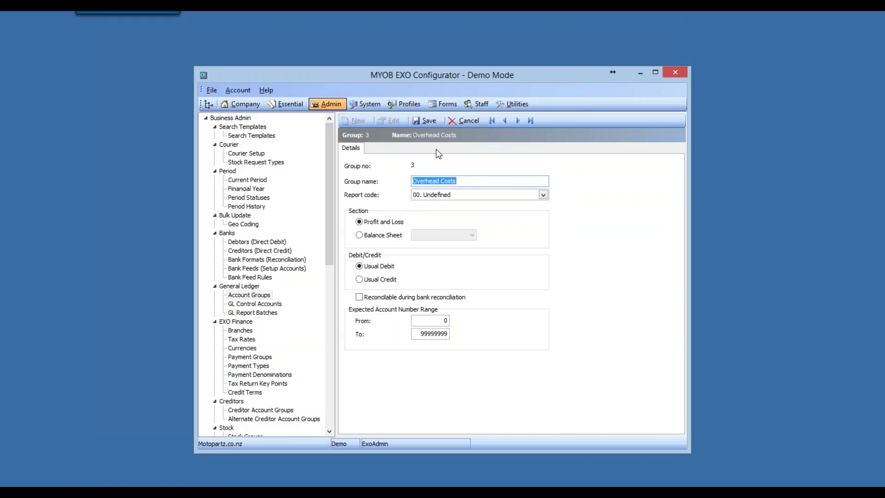
{"action": "left_click", "coordinate": [468, 120]}
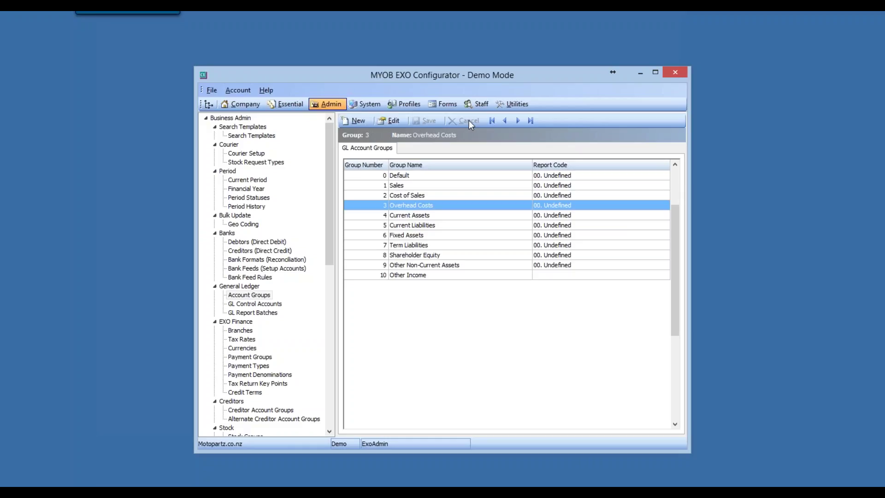
{"action": "double_click", "coordinate": [413, 214]}
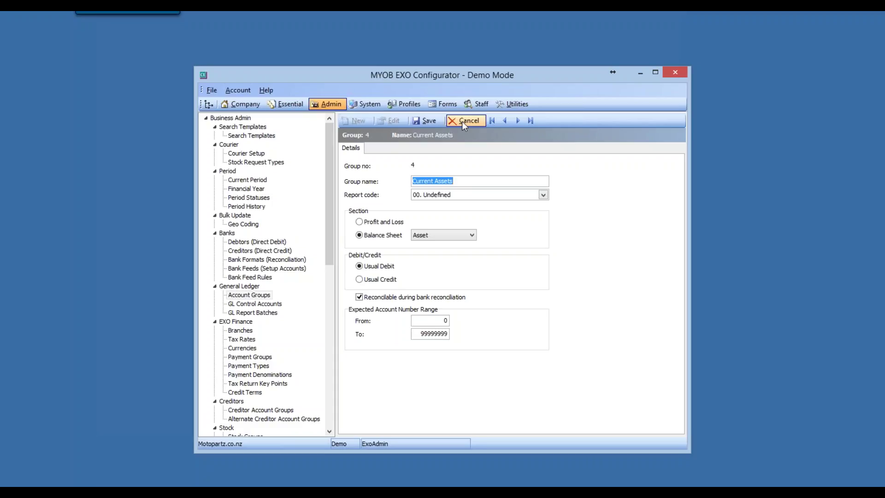
{"action": "left_click", "coordinate": [433, 120]}
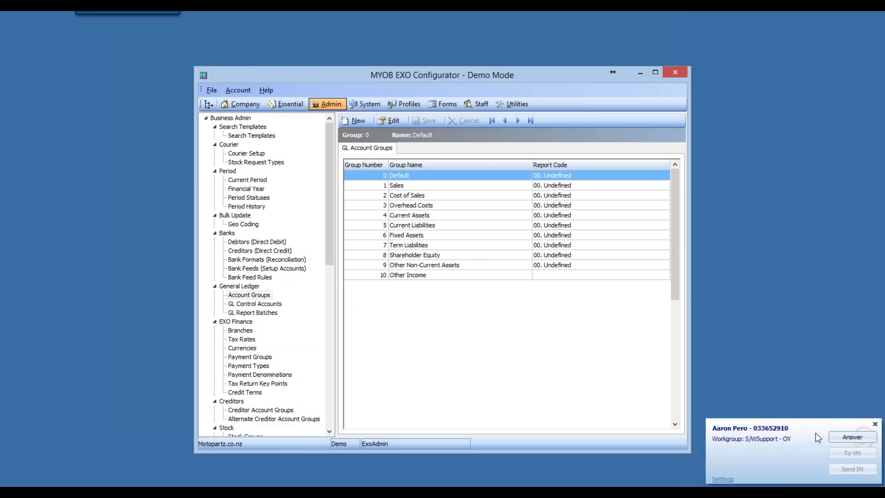
Switch to MYOB EXO Business, view the General Ledger account details window, and close it again
{"action": "left_click", "coordinate": [877, 437]}
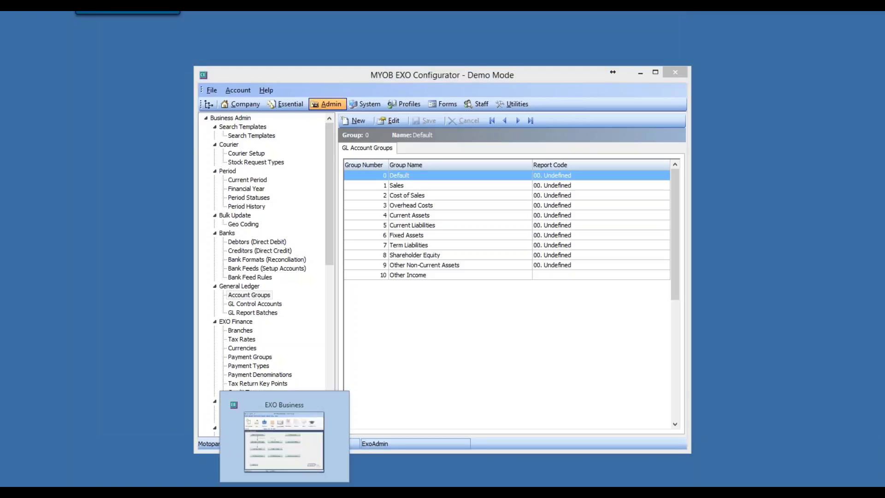
{"action": "left_click", "coordinate": [272, 454]}
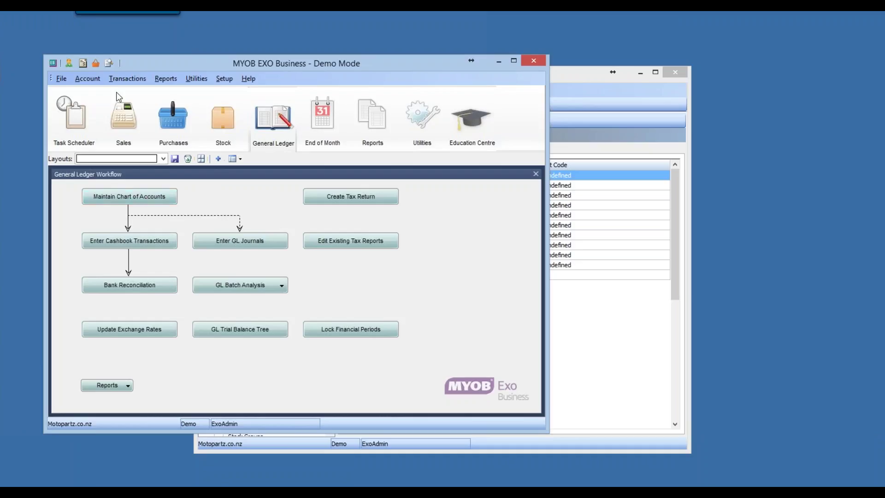
{"action": "left_click", "coordinate": [95, 82]}
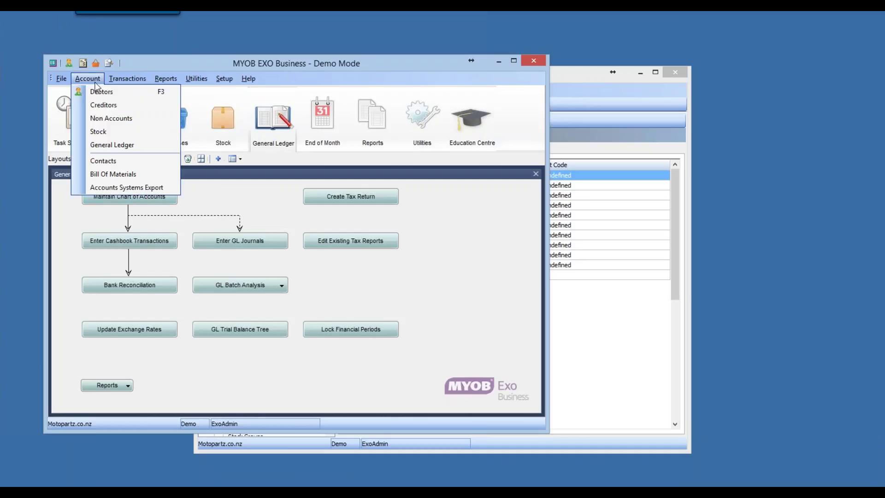
{"action": "left_click", "coordinate": [104, 148]}
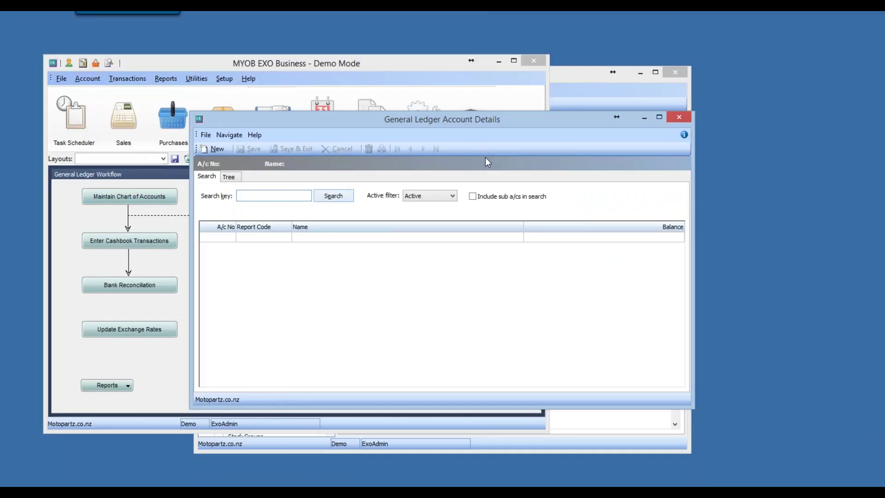
{"action": "left_click", "coordinate": [679, 117]}
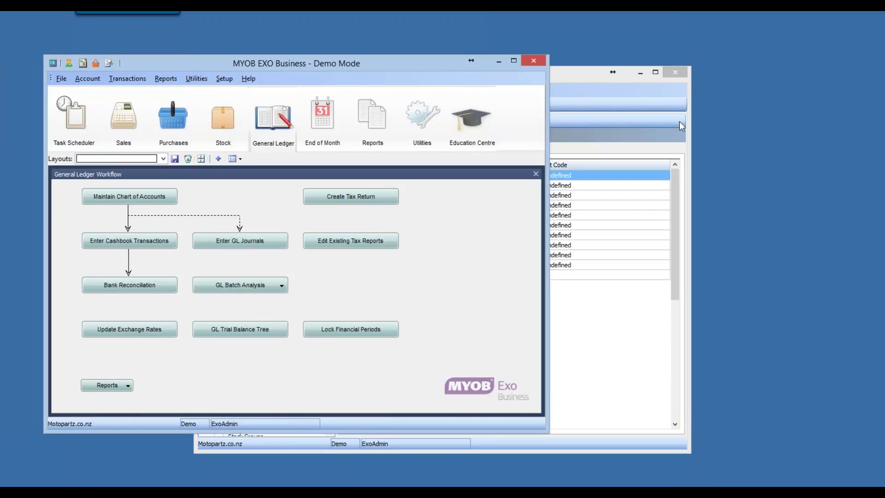
Open chart of accounts maintenance from the General Ledger workflow and list all active accounts
{"action": "left_click", "coordinate": [210, 122]}
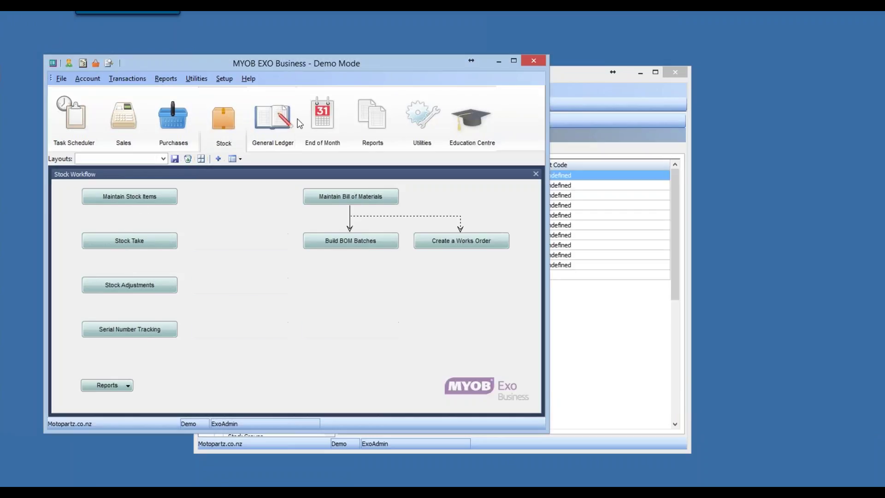
{"action": "left_click", "coordinate": [274, 119]}
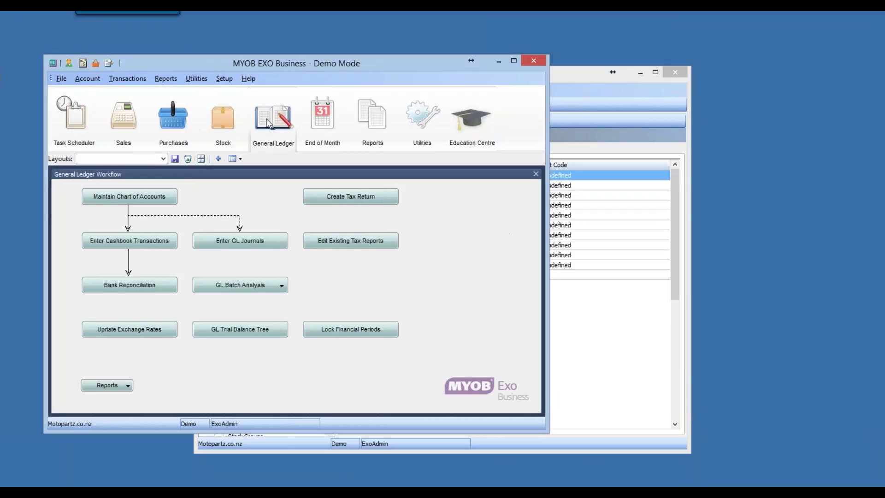
{"action": "left_click", "coordinate": [130, 199]}
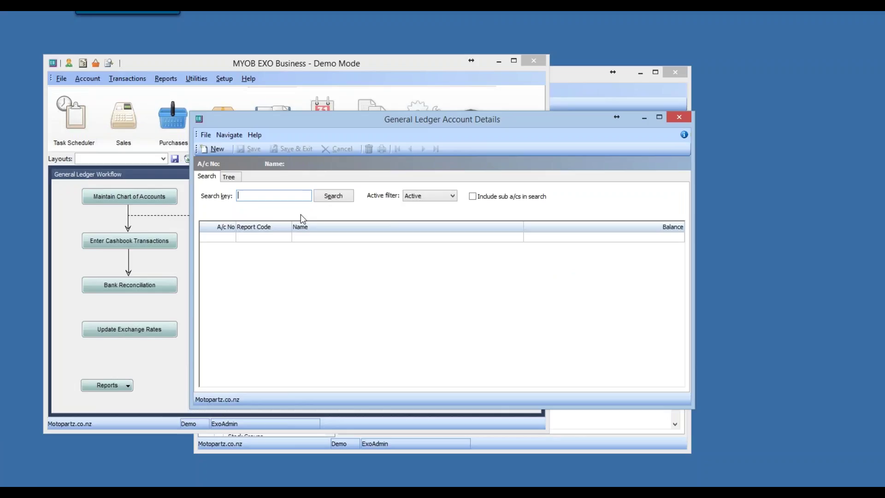
{"action": "left_click", "coordinate": [334, 197]}
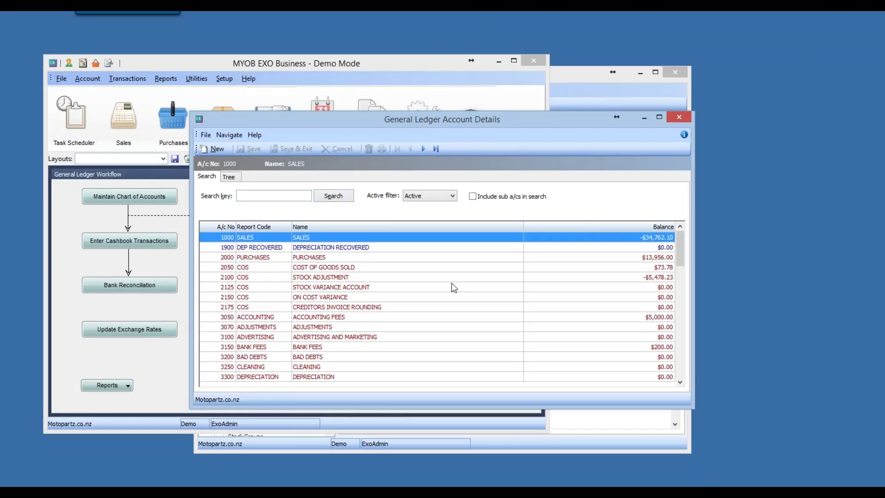
Examine the list of general ledger accounts from Sales down to Suspense, including their colour grouping, and return to the start
{"action": "left_click", "coordinate": [358, 249]}
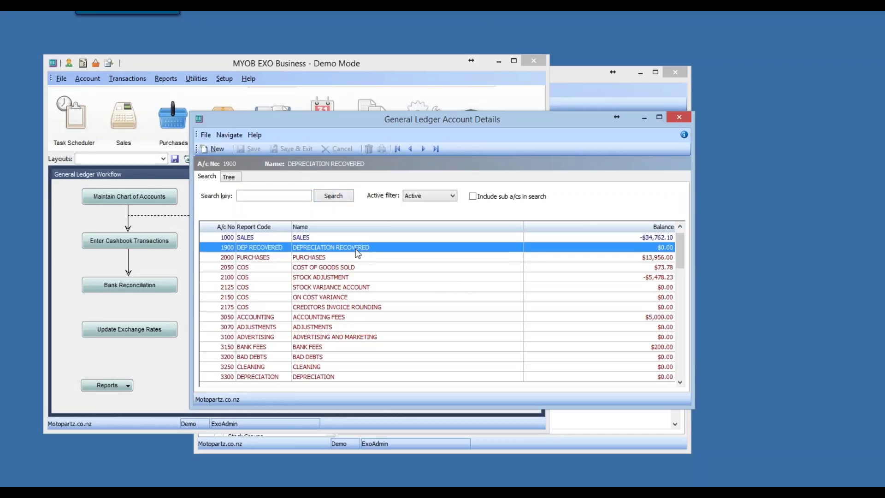
{"action": "left_click", "coordinate": [350, 266]}
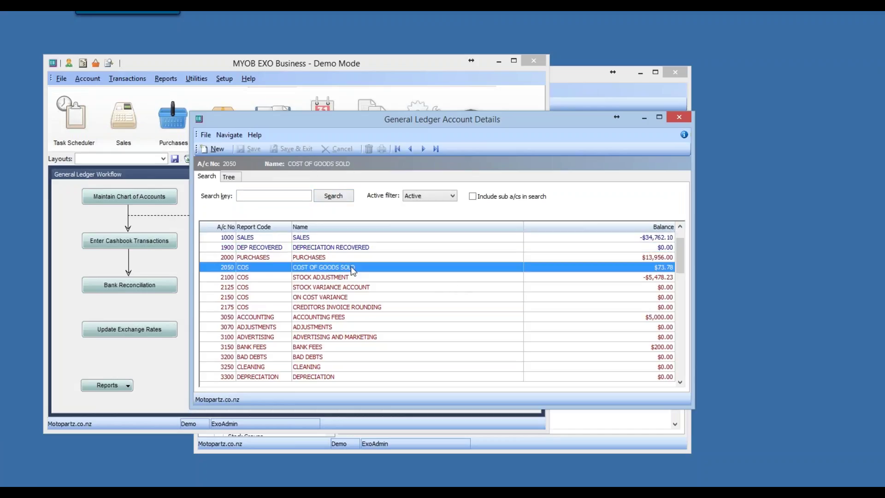
{"action": "left_click", "coordinate": [352, 298]}
{"action": "key", "text": "Up"}
{"action": "key", "text": "Up"}
{"action": "key", "text": "Up"}
{"action": "key", "text": "Up"}
{"action": "key", "text": "Up"}
{"action": "key", "text": "Up"}
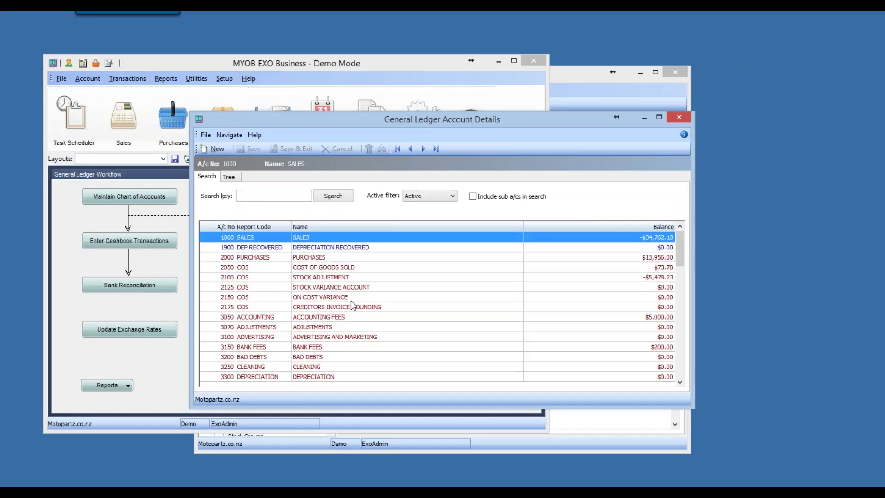
{"action": "key", "text": "Down"}
{"action": "key", "text": "Down"}
{"action": "key", "text": "Down"}
{"action": "key", "text": "Down"}
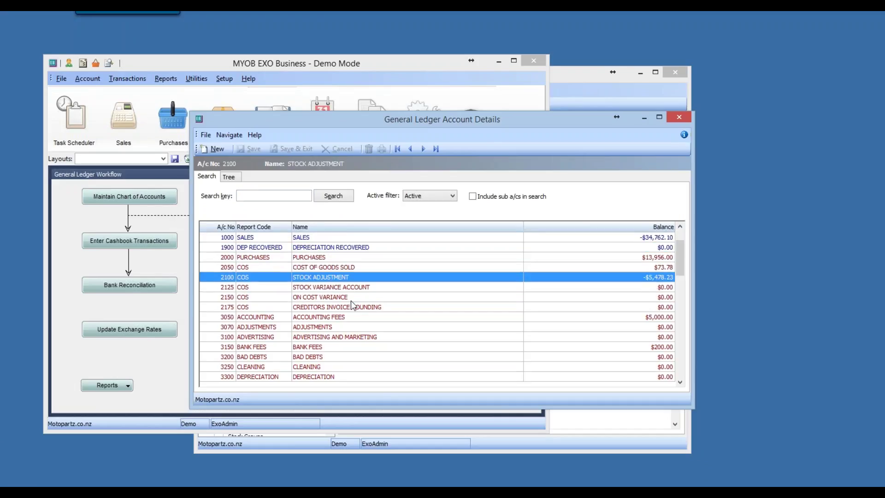
{"action": "key", "text": "Up"}
{"action": "key", "text": "Up"}
{"action": "key", "text": "Up"}
{"action": "key", "text": "Up"}
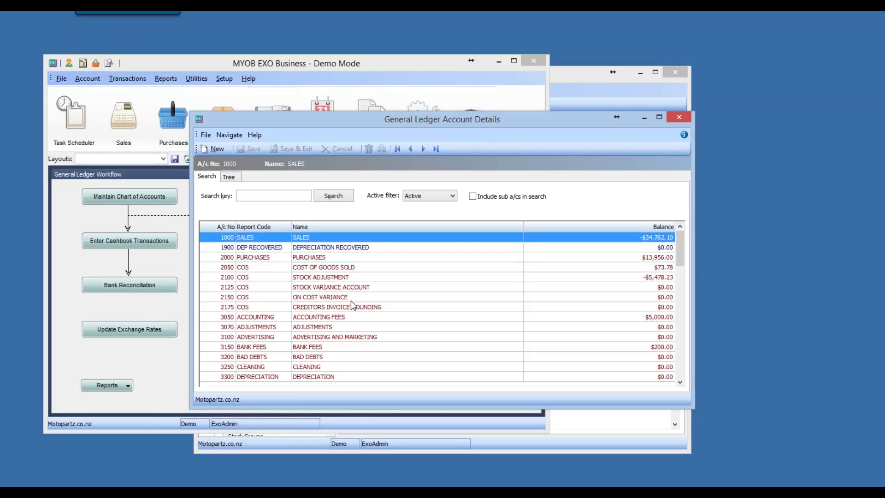
{"action": "key", "text": "Down"}
{"action": "key", "text": "Down"}
{"action": "key", "text": "Down"}
{"action": "key", "text": "Down"}
{"action": "key", "text": "Down"}
{"action": "key", "text": "Down"}
{"action": "key", "text": "Down"}
{"action": "key", "text": "Down"}
{"action": "key", "text": "Down"}
{"action": "key", "text": "Down"}
{"action": "key", "text": "Down"}
{"action": "key", "text": "Down"}
{"action": "key", "text": "Down"}
{"action": "key", "text": "Down"}
{"action": "key", "text": "Down"}
{"action": "key", "text": "Down"}
{"action": "key", "text": "Down"}
{"action": "key", "text": "Down"}
{"action": "key", "text": "Down"}
{"action": "key", "text": "Down"}
{"action": "key", "text": "Down"}
{"action": "key", "text": "Down"}
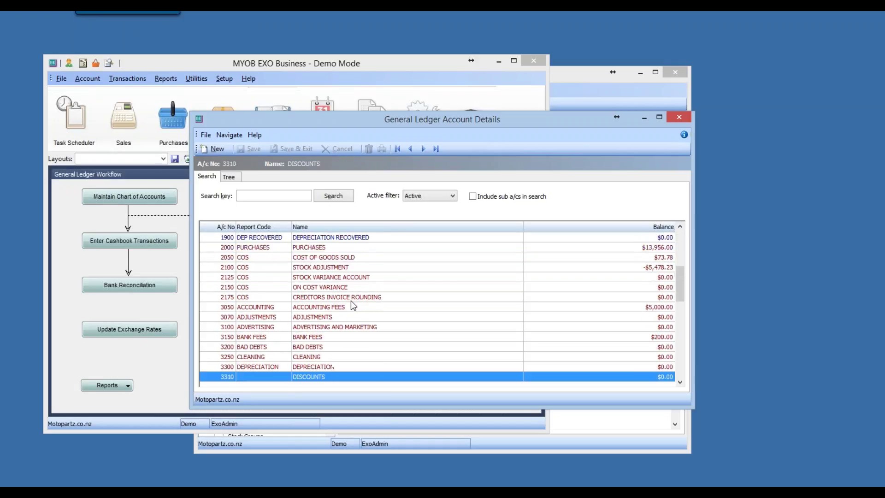
{"action": "key", "text": "Down"}
{"action": "key", "text": "Down"}
{"action": "key", "text": "Down"}
{"action": "key", "text": "Down"}
{"action": "key", "text": "Down"}
{"action": "key", "text": "Down"}
{"action": "key", "text": "Down"}
{"action": "key", "text": "Down"}
{"action": "key", "text": "Down"}
{"action": "key", "text": "Down"}
{"action": "key", "text": "Down"}
{"action": "key", "text": "Down"}
{"action": "key", "text": "Down"}
{"action": "key", "text": "Down"}
{"action": "key", "text": "Down"}
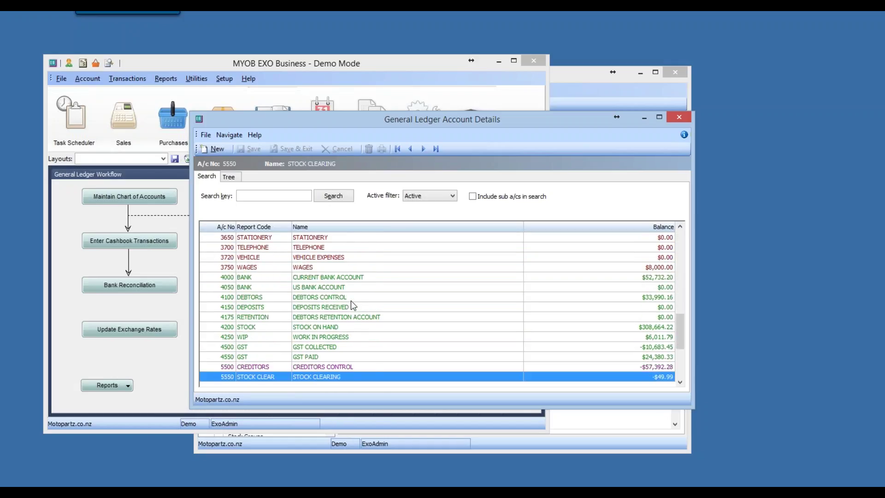
{"action": "key", "text": "Down"}
{"action": "key", "text": "Down"}
{"action": "key", "text": "Down"}
{"action": "key", "text": "Down"}
{"action": "key", "text": "Down"}
{"action": "key", "text": "Down"}
{"action": "key", "text": "Down"}
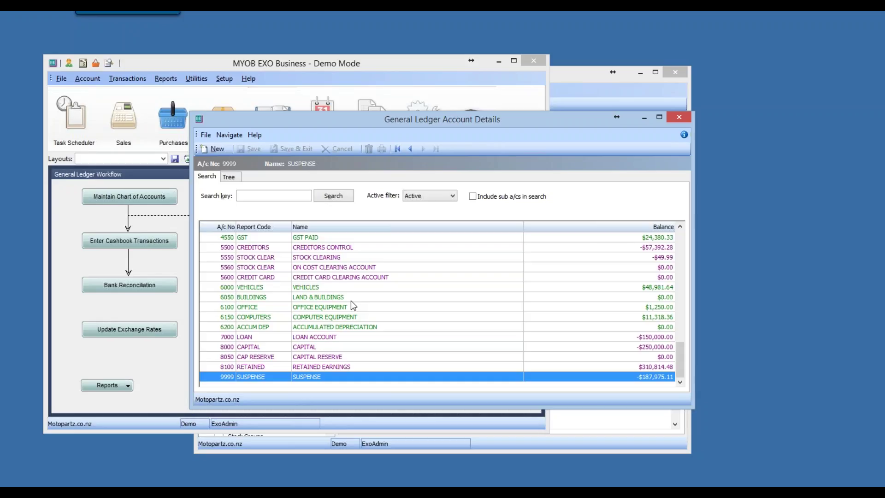
{"action": "left_click_drag", "start_coordinate": [681, 358], "coordinate": [680, 231]}
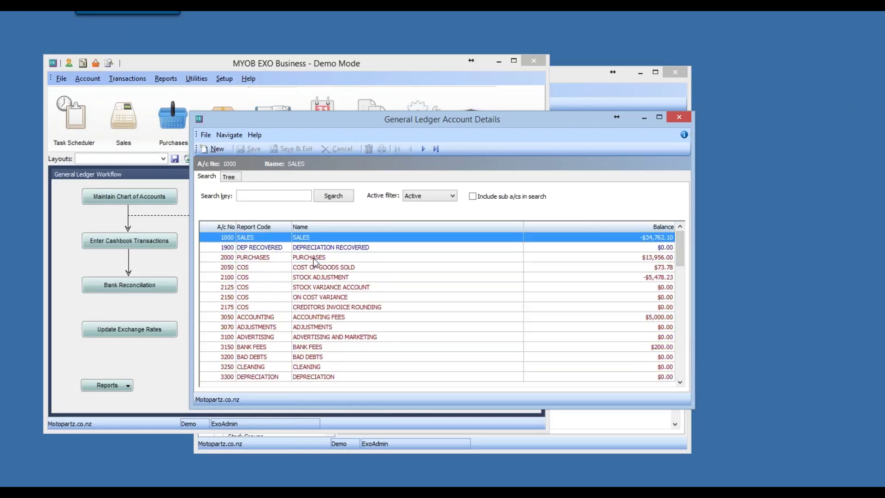
Open the Purchases account's details and look at the account group choices without changing the group
{"action": "double_click", "coordinate": [314, 258]}
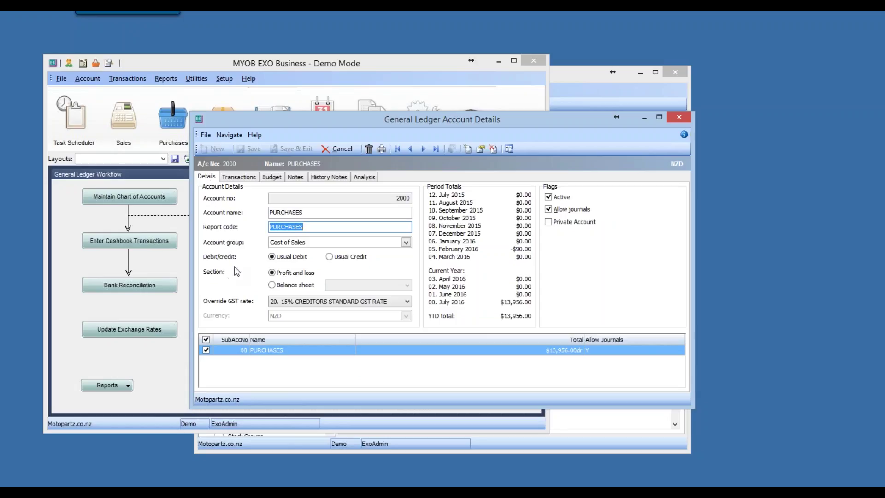
{"action": "left_click", "coordinate": [405, 242]}
{"action": "left_click", "coordinate": [405, 243]}
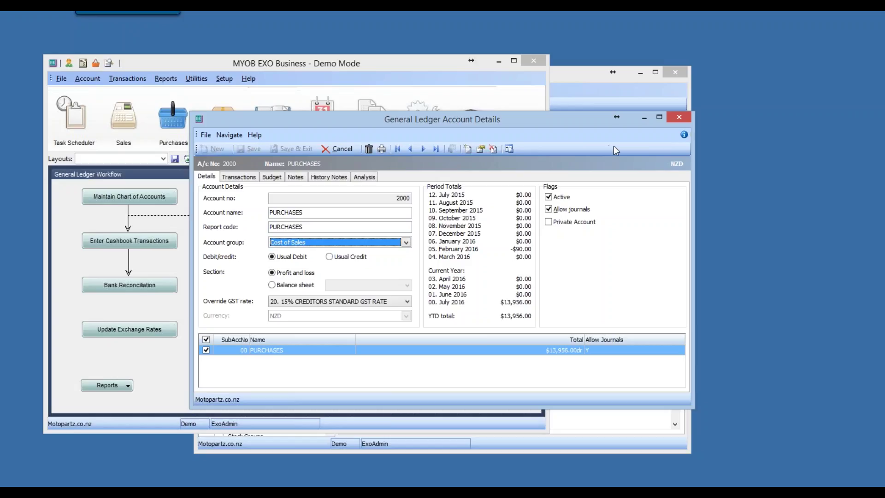
{"action": "left_click", "coordinate": [729, 169]}
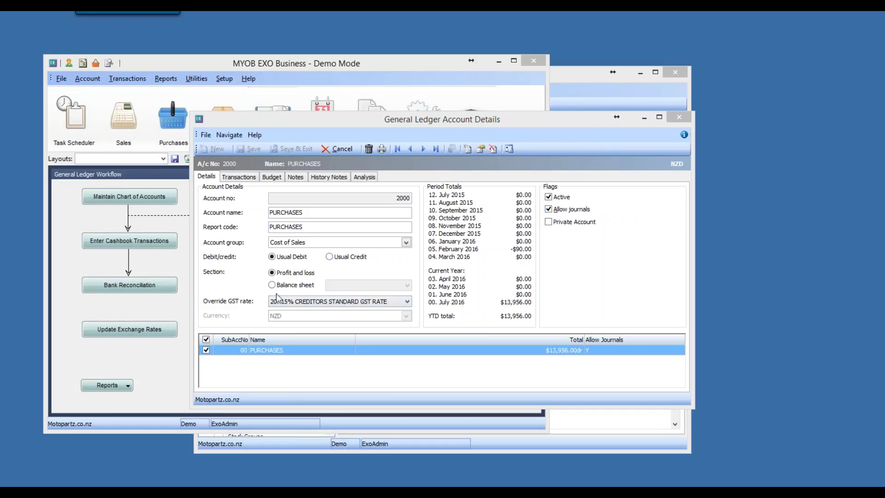
{"action": "left_click", "coordinate": [238, 283]}
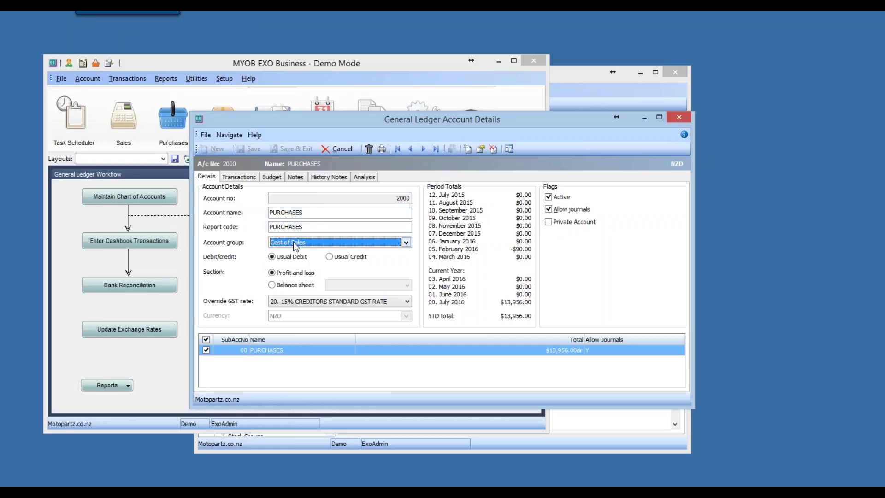
{"action": "left_click", "coordinate": [295, 243]}
{"action": "left_click", "coordinate": [296, 244]}
Try the Usual Credit and Usual Debit options on the Purchases account and switch its section to Balance sheet, acknowledging the warning
{"action": "left_click", "coordinate": [333, 259]}
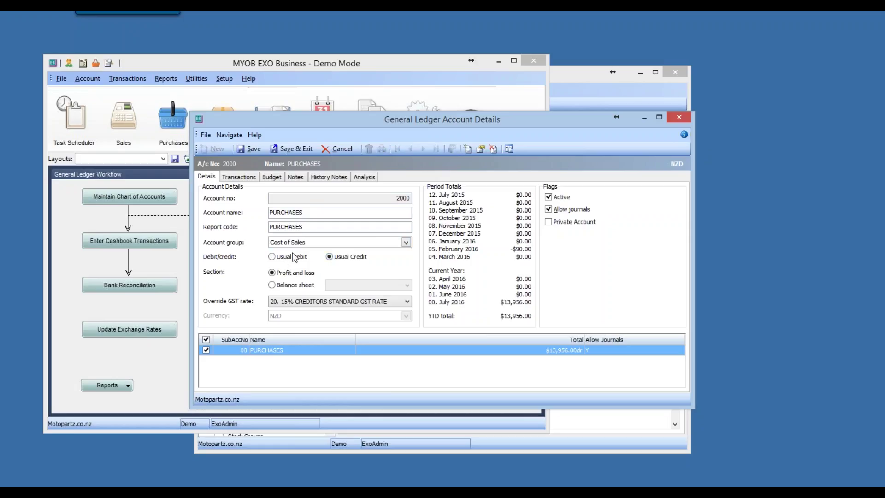
{"action": "left_click", "coordinate": [279, 257]}
{"action": "left_click", "coordinate": [332, 259]}
{"action": "left_click", "coordinate": [273, 285]}
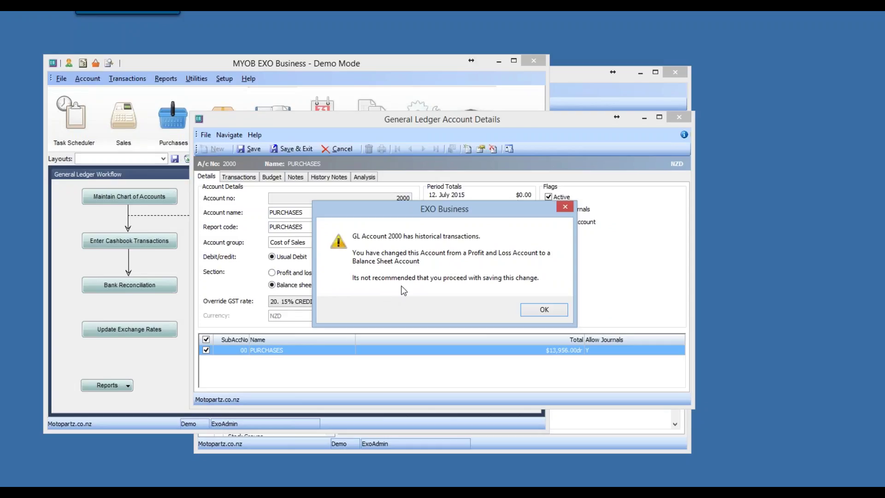
{"action": "left_click", "coordinate": [539, 311]}
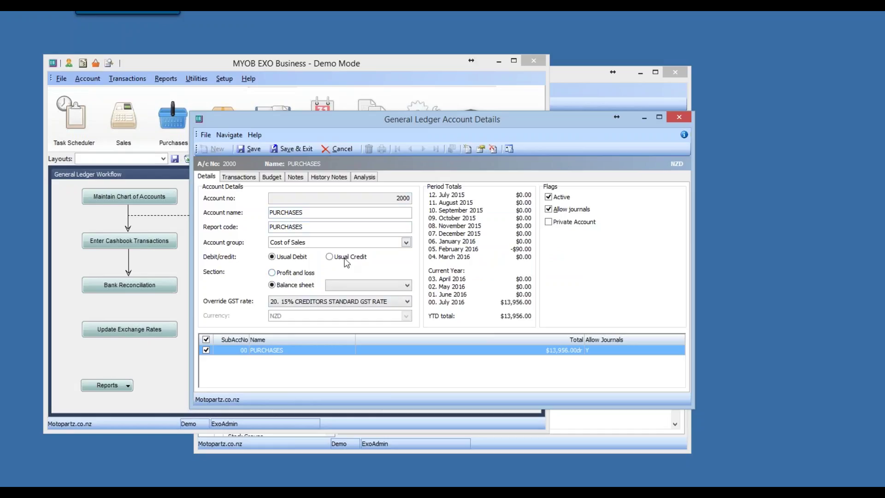
Switch the Purchases account's section back to Profit and loss, acknowledge the warning and discard the account edits
{"action": "left_click", "coordinate": [289, 273]}
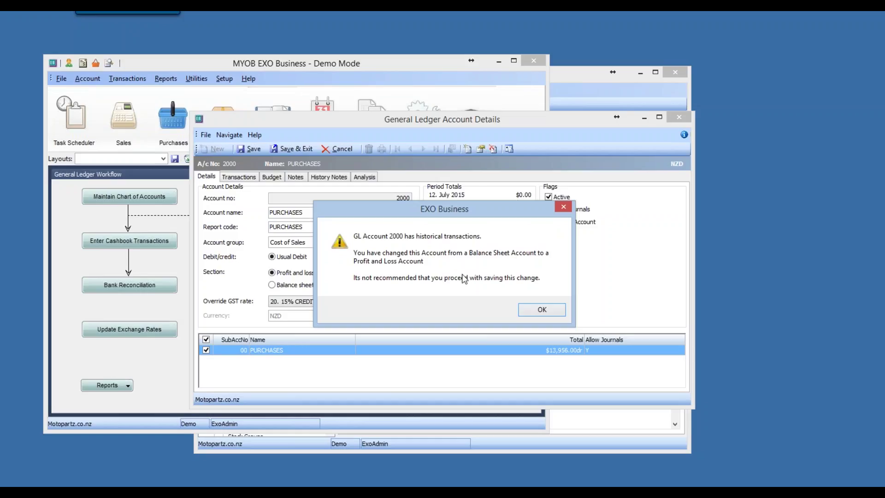
{"action": "left_click", "coordinate": [530, 308]}
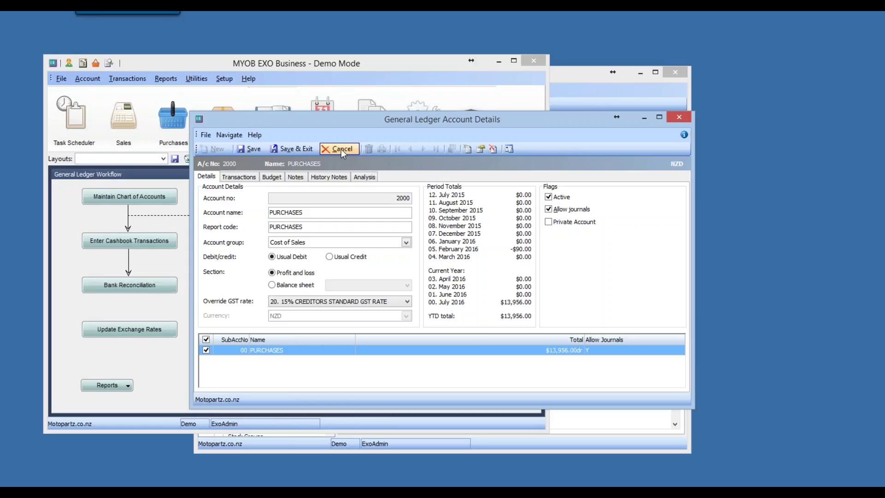
{"action": "left_click", "coordinate": [342, 150]}
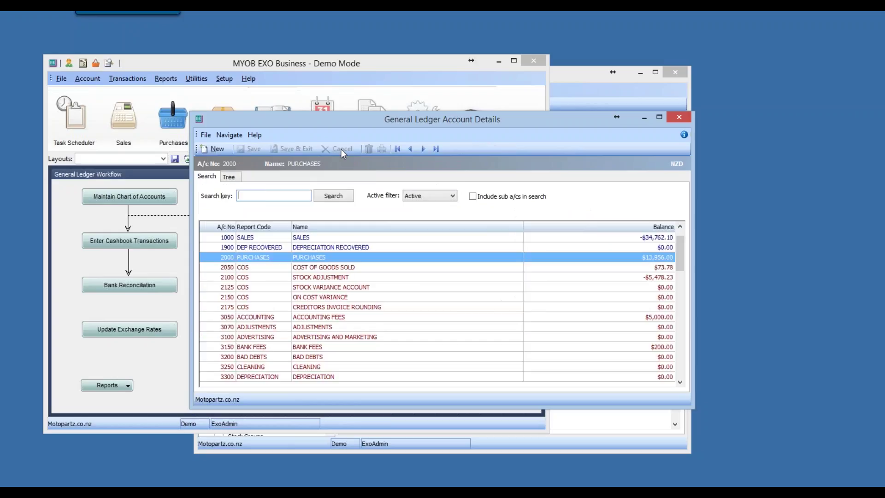
Start a new general ledger account numbered 1500 and named INTEREST RECEIVED
{"action": "left_click", "coordinate": [215, 149]}
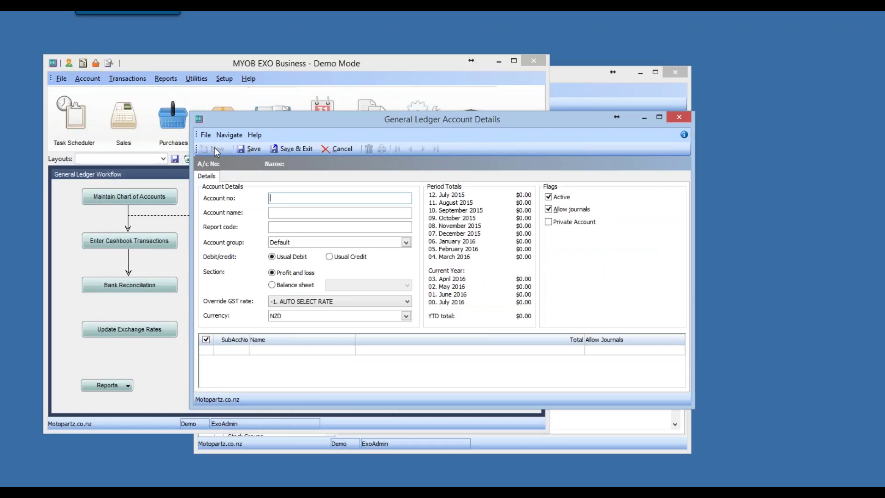
{"action": "type", "text": "1500"}
{"action": "key", "text": "Tab"}
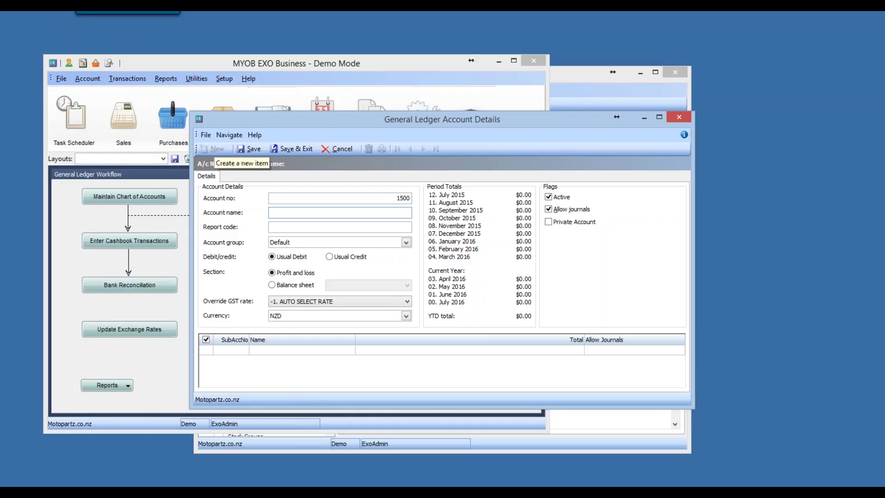
{"action": "type", "text": "INTEREST "}
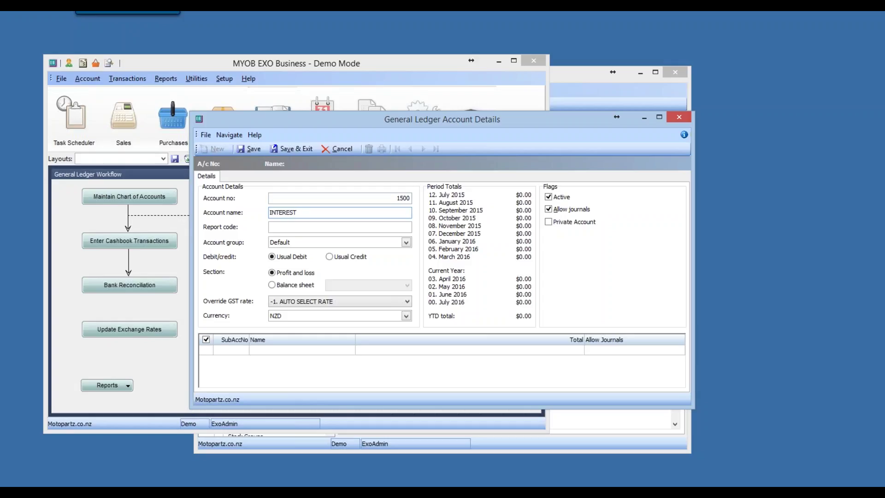
{"action": "type", "text": "RECEIVED"}
Assign the INTEREST RECEIVED account to the Other Income group and save it
{"action": "left_click", "coordinate": [406, 242]}
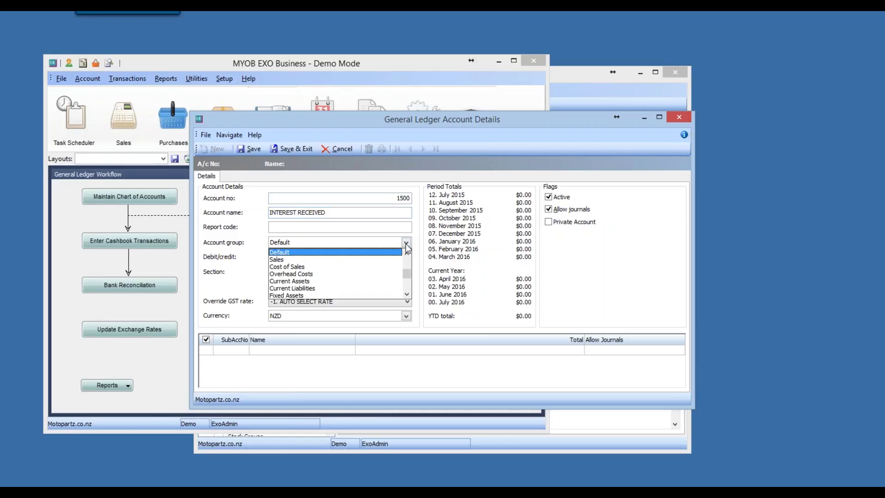
{"action": "left_click", "coordinate": [408, 294]}
{"action": "left_click", "coordinate": [408, 294]}
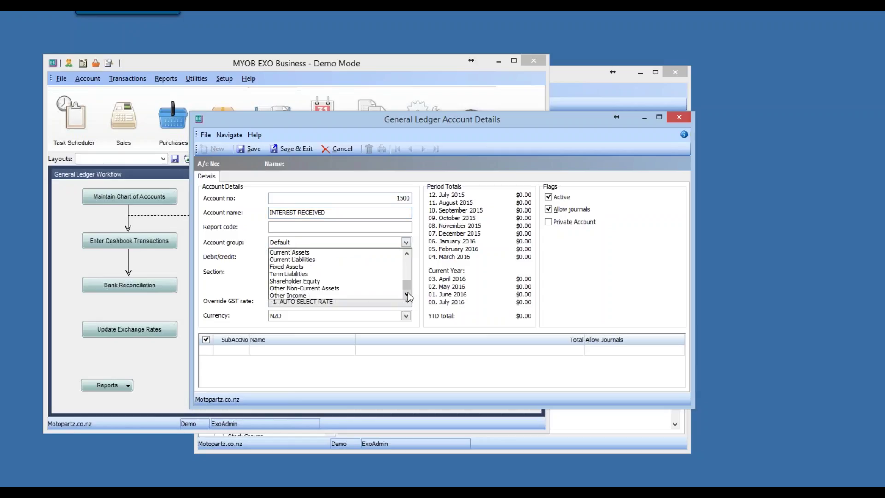
{"action": "left_click", "coordinate": [295, 296]}
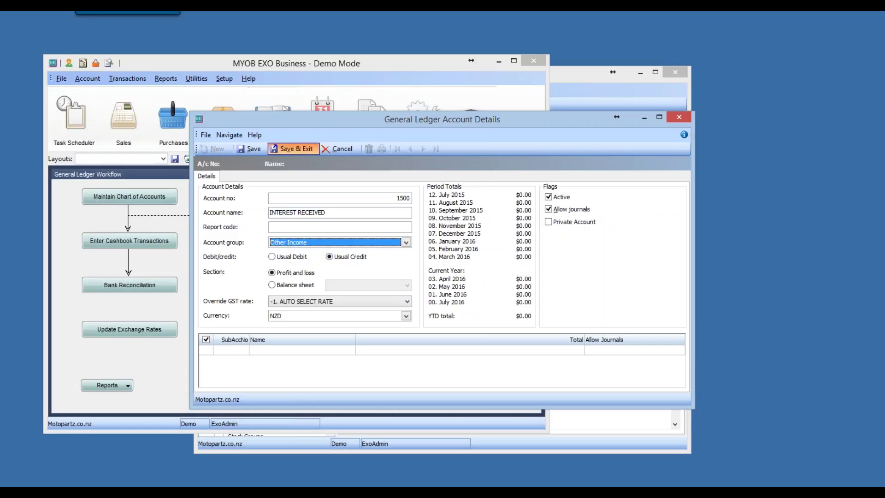
{"action": "left_click", "coordinate": [291, 148]}
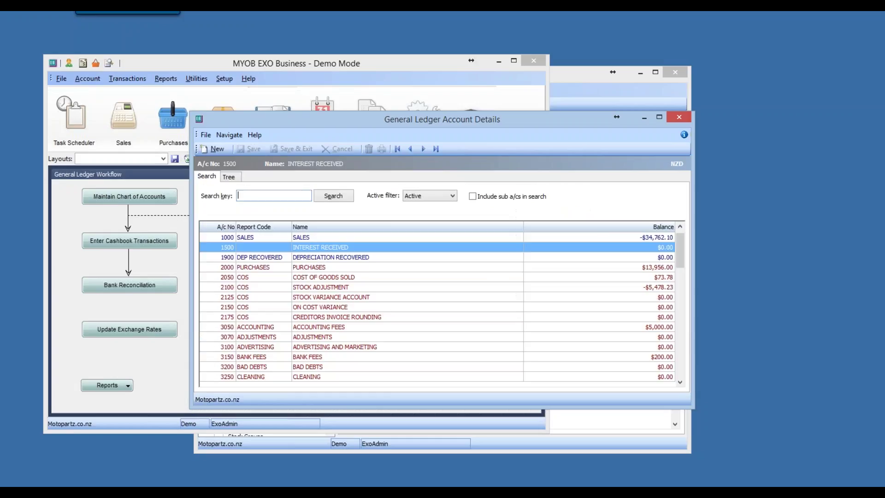
Start another general ledger account numbered 1501 and named DIVIDENDS RECEIVED
{"action": "left_click", "coordinate": [219, 151]}
{"action": "type", "text": "1501"}
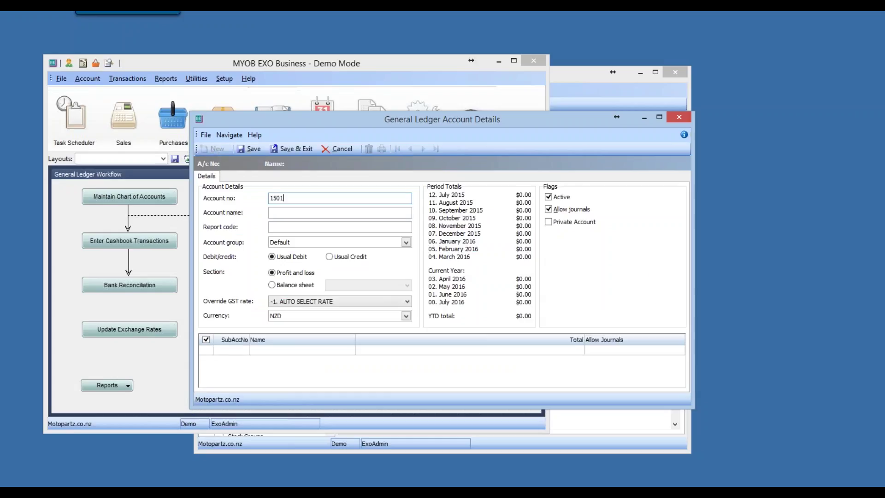
{"action": "key", "text": "Tab"}
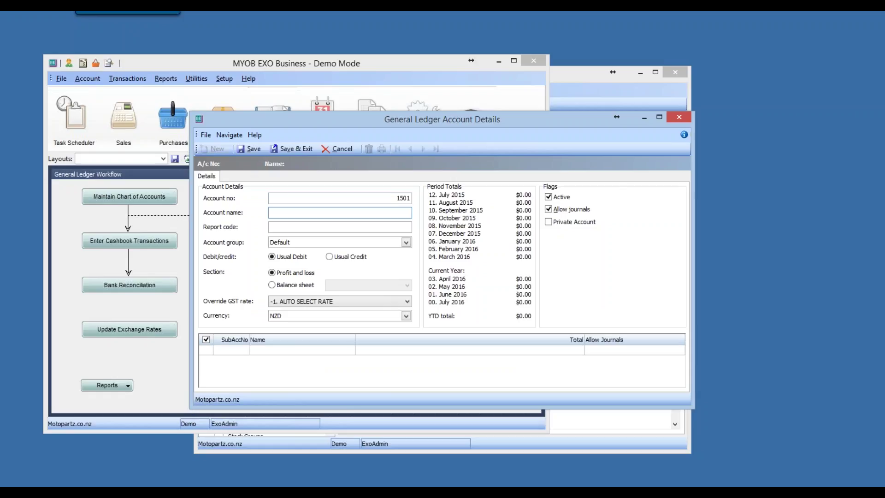
{"action": "type", "text": "DIVIDENDS RECEIVED"}
Assign the DIVIDENDS RECEIVED account to the Other Income account group
{"action": "left_click", "coordinate": [406, 242]}
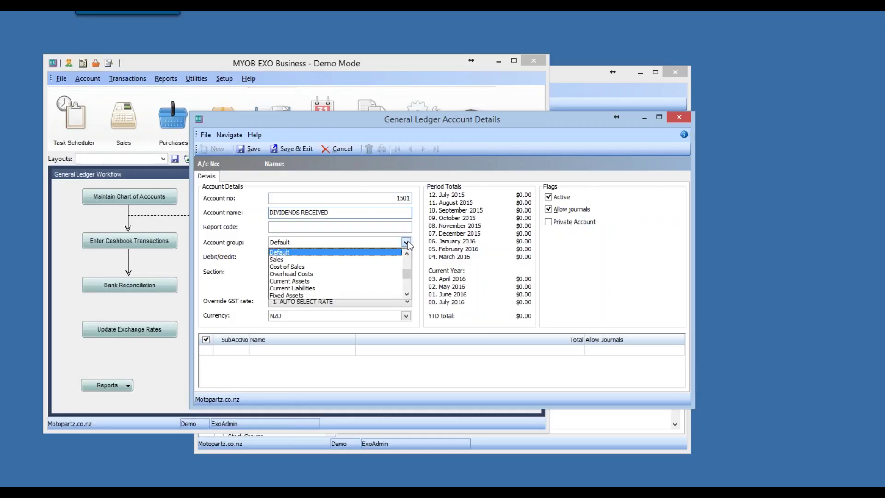
{"action": "left_click", "coordinate": [407, 294]}
{"action": "left_click", "coordinate": [407, 295]}
{"action": "left_click", "coordinate": [407, 294]}
{"action": "left_click", "coordinate": [407, 294]}
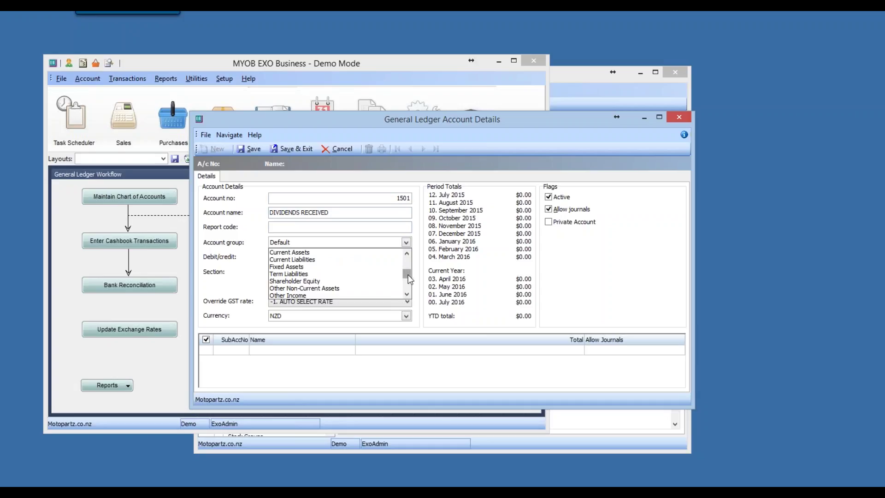
{"action": "left_click", "coordinate": [281, 296]}
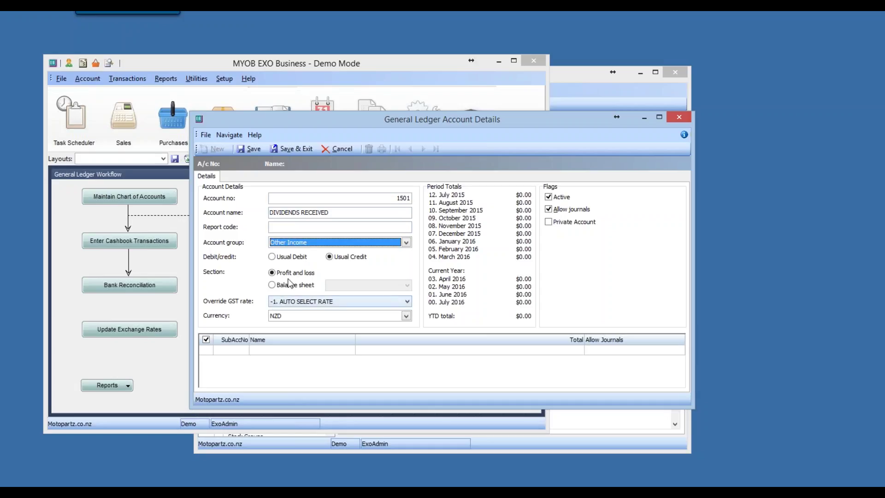
Set the DIVIDENDS RECEIVED account's override GST rate to 11. 0% DEBTORS GST EXEMPT and save the account
{"action": "left_click", "coordinate": [302, 303]}
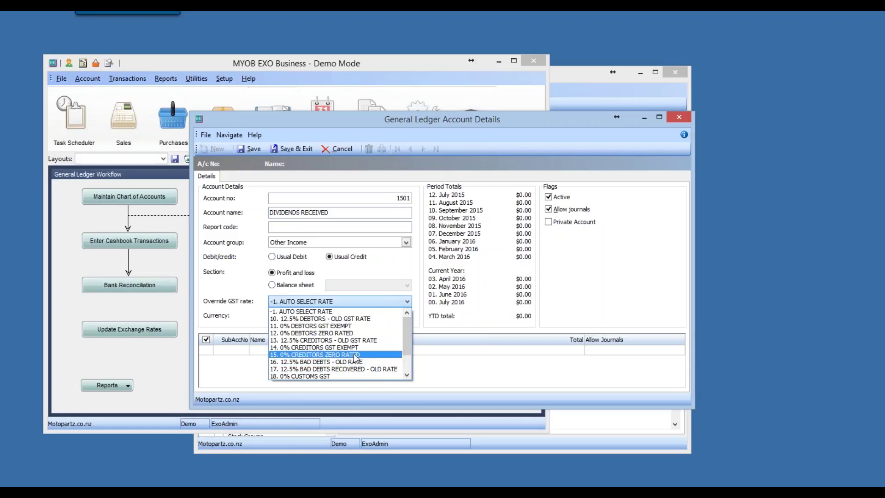
{"action": "left_click", "coordinate": [343, 328]}
{"action": "left_click", "coordinate": [284, 146]}
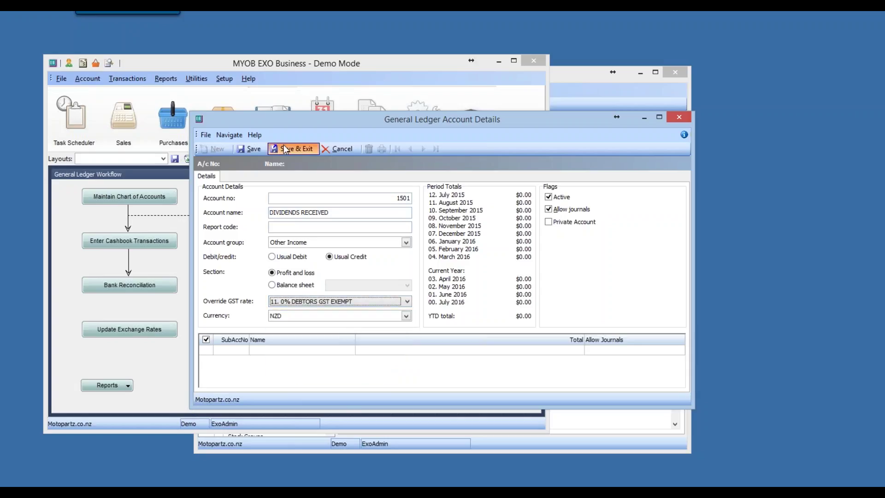
Reopen the INTEREST RECEIVED account, set its override GST rate to 11. 0% DEBTORS GST EXEMPT and save it
{"action": "double_click", "coordinate": [295, 247]}
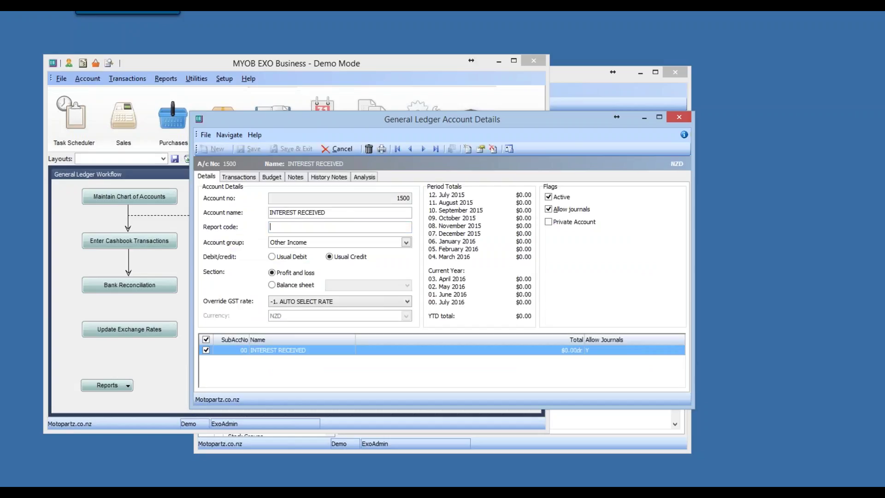
{"action": "left_click", "coordinate": [304, 302]}
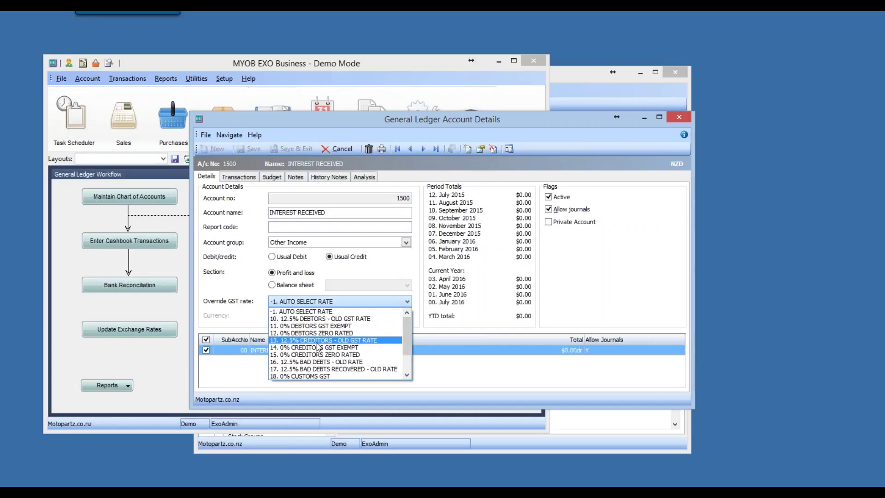
{"action": "left_click", "coordinate": [331, 327]}
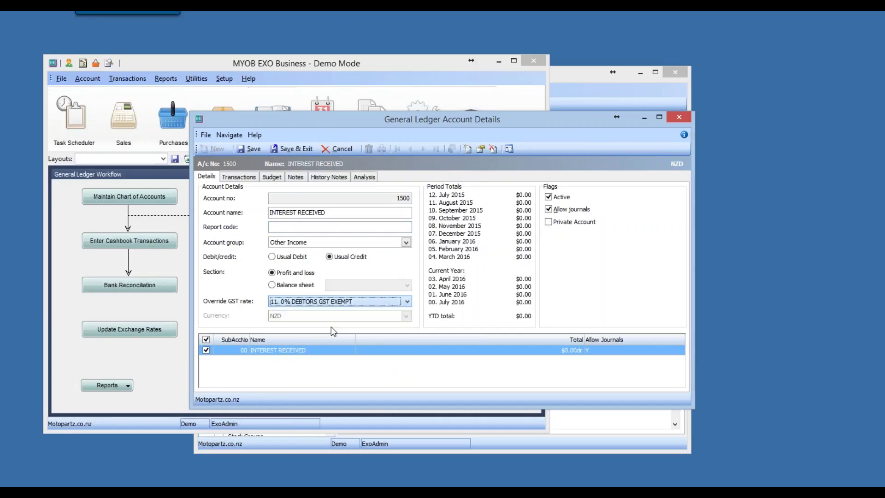
{"action": "left_click", "coordinate": [297, 150]}
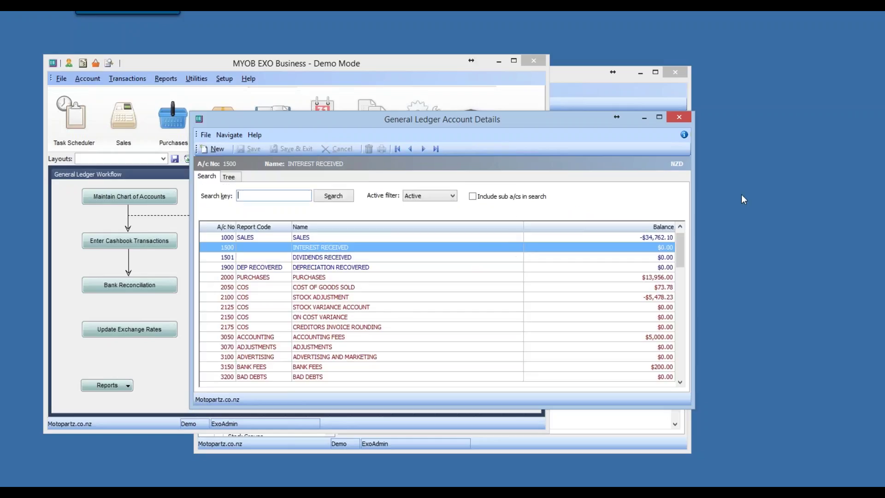
Close the general ledger account list and open Run GL Reports from the general ledger reports
{"action": "left_click", "coordinate": [725, 170]}
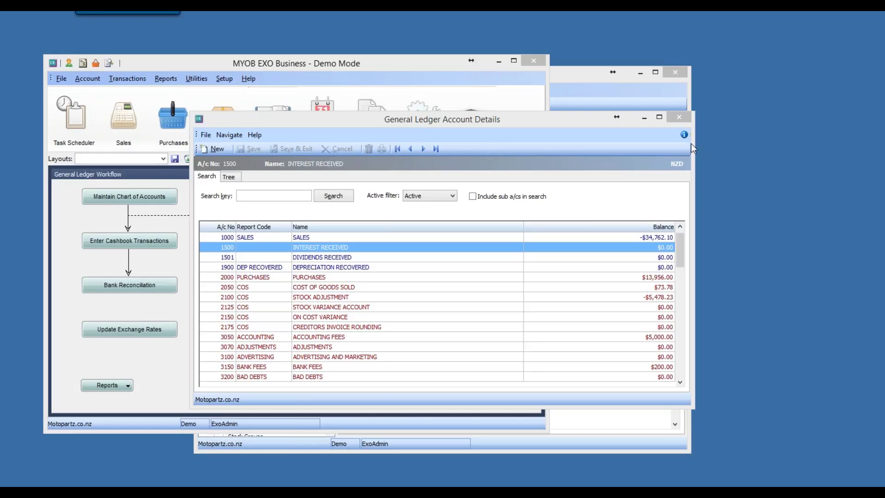
{"action": "left_click", "coordinate": [678, 118]}
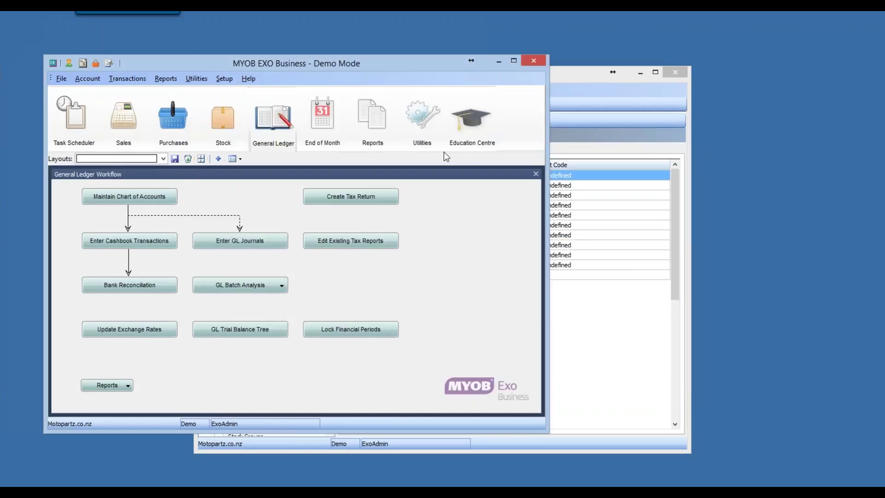
{"action": "left_click", "coordinate": [166, 79]}
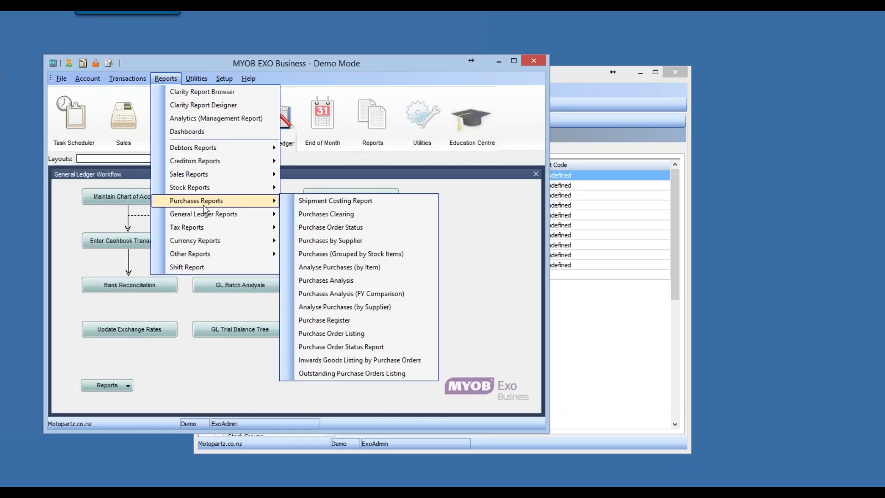
{"action": "mouse_move", "coordinate": [209, 216]}
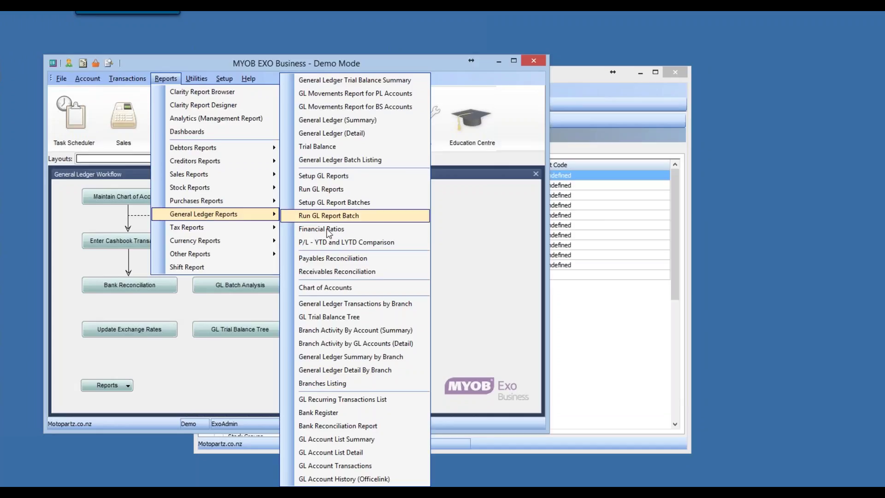
{"action": "left_click", "coordinate": [339, 190]}
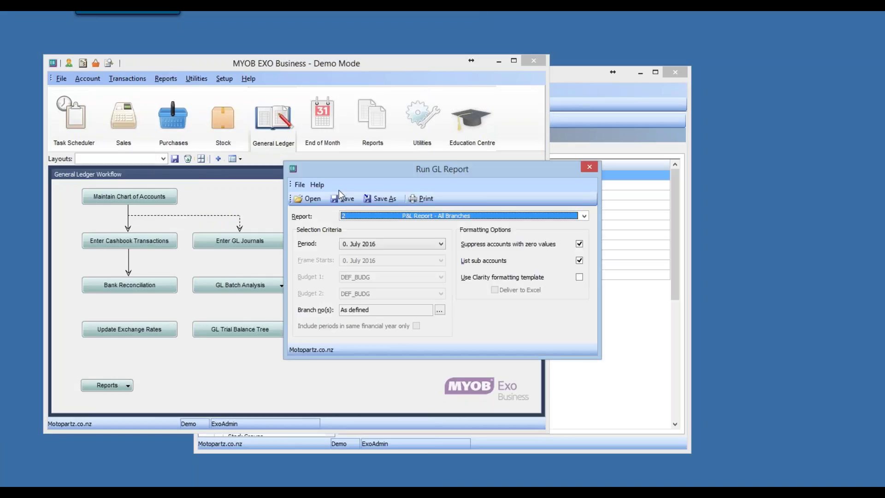
Choose P&L Report - All Branches as the GL report and 0. July 2016 as its period
{"action": "left_click", "coordinate": [584, 216]}
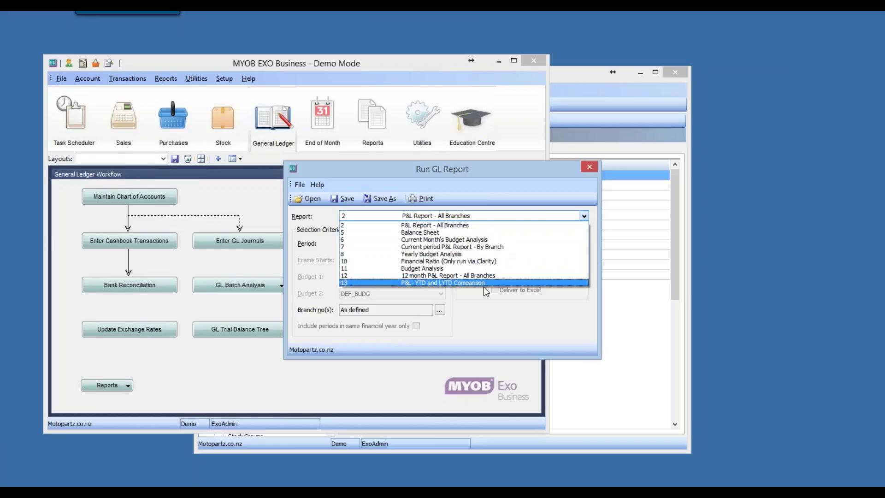
{"action": "left_click", "coordinate": [488, 226]}
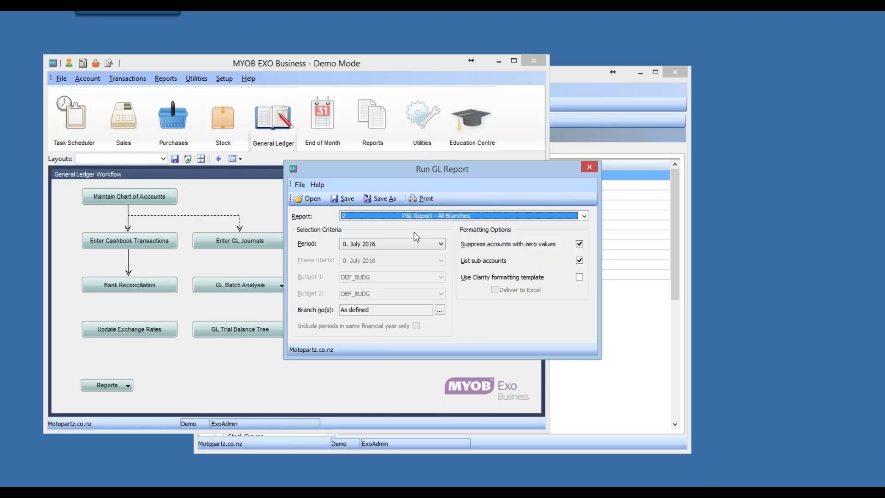
{"action": "left_click", "coordinate": [406, 248]}
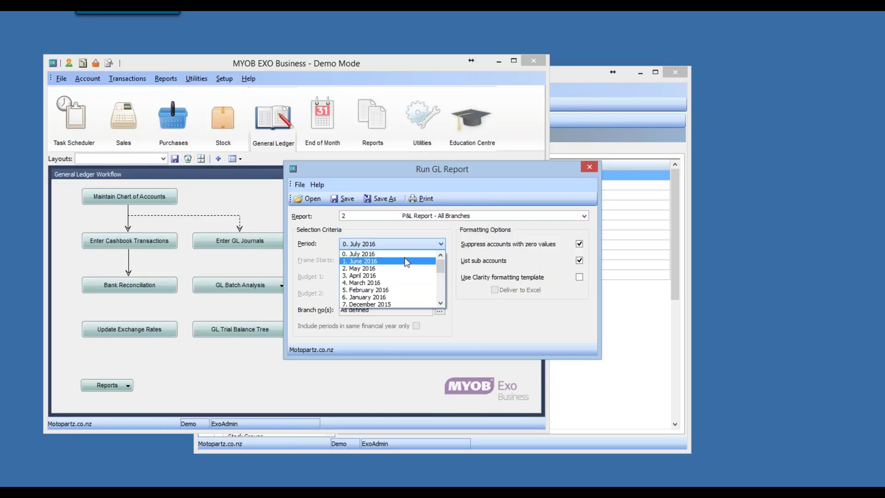
{"action": "left_click", "coordinate": [410, 254]}
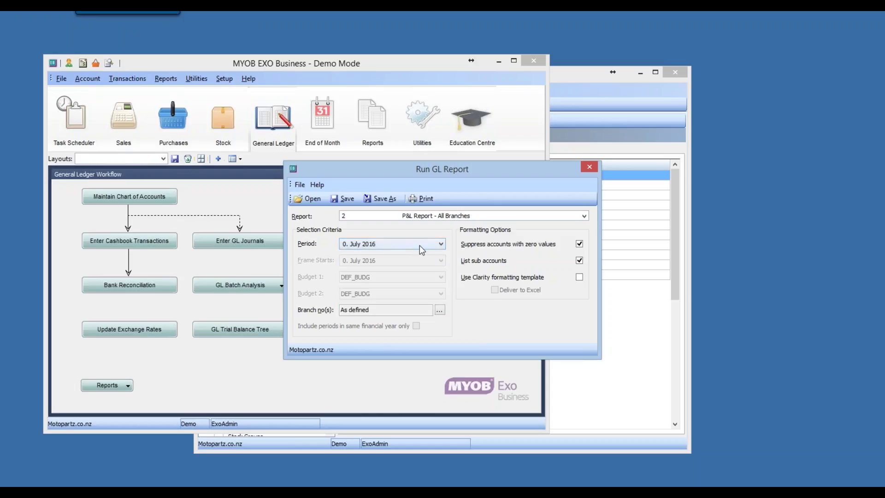
Look through the available periods for the P&L report and set the period to 1. June 2016
{"action": "left_click", "coordinate": [420, 246]}
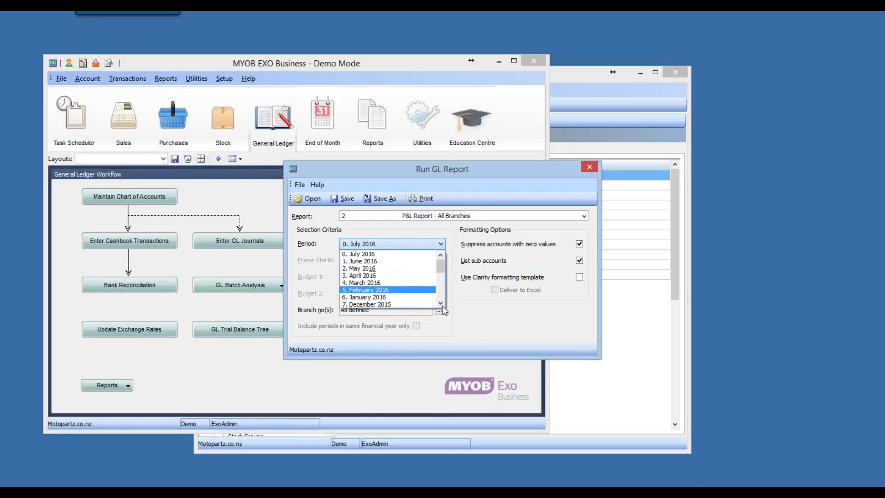
{"action": "scroll", "coordinate": [442, 306], "scroll_direction": "down", "scroll_amount": 5}
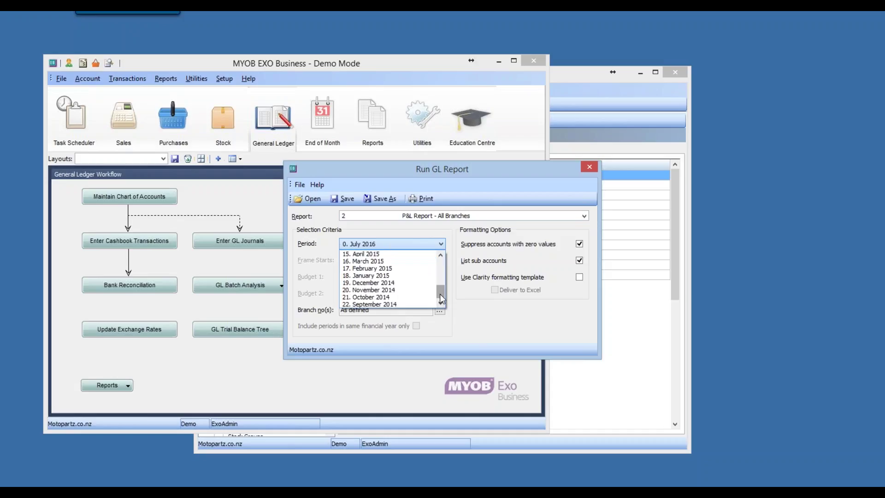
{"action": "left_click", "coordinate": [439, 262]}
{"action": "left_click", "coordinate": [439, 262]}
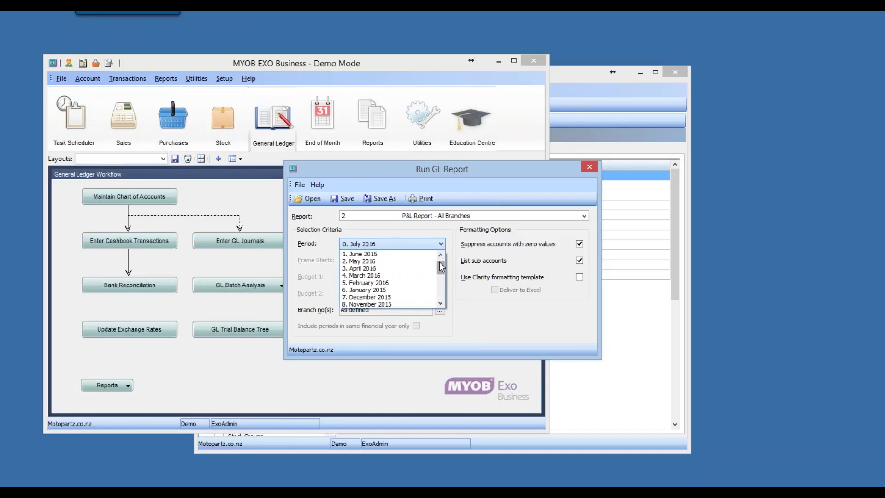
{"action": "left_click", "coordinate": [408, 255]}
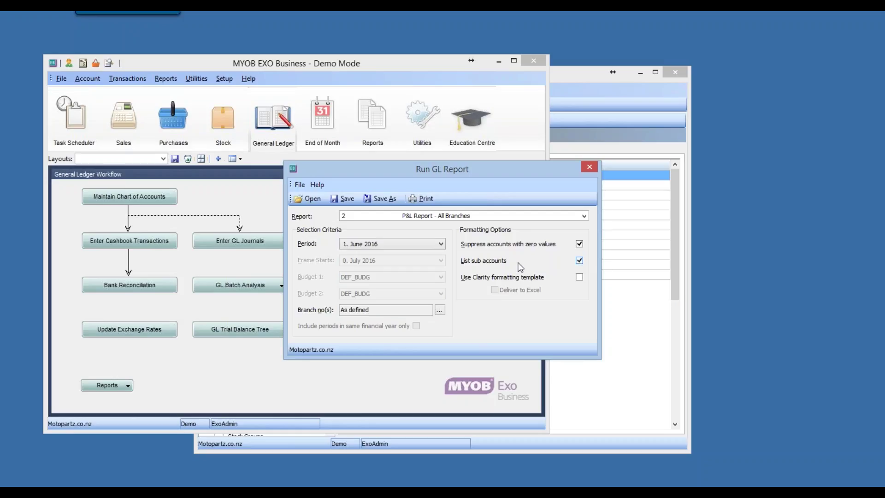
Set the P&L report period to 0. July 2016, run the report and dismiss the error message
{"action": "left_click", "coordinate": [433, 245]}
{"action": "left_click", "coordinate": [442, 256]}
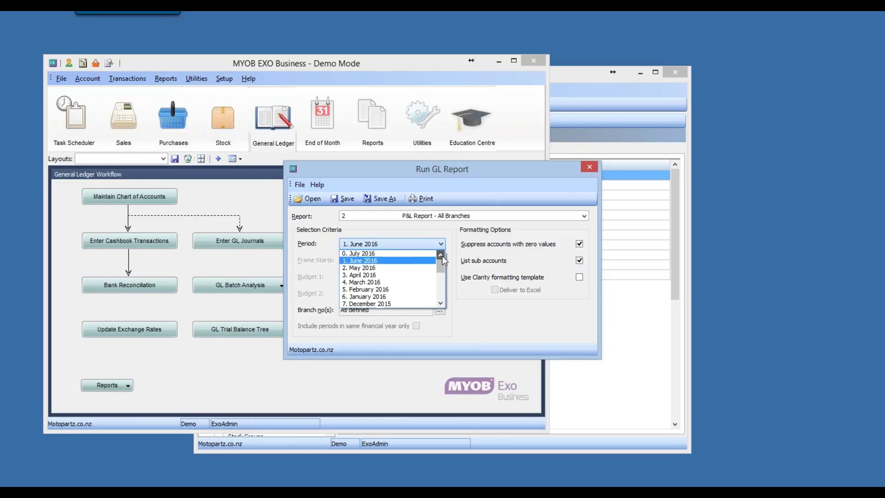
{"action": "left_click", "coordinate": [417, 254]}
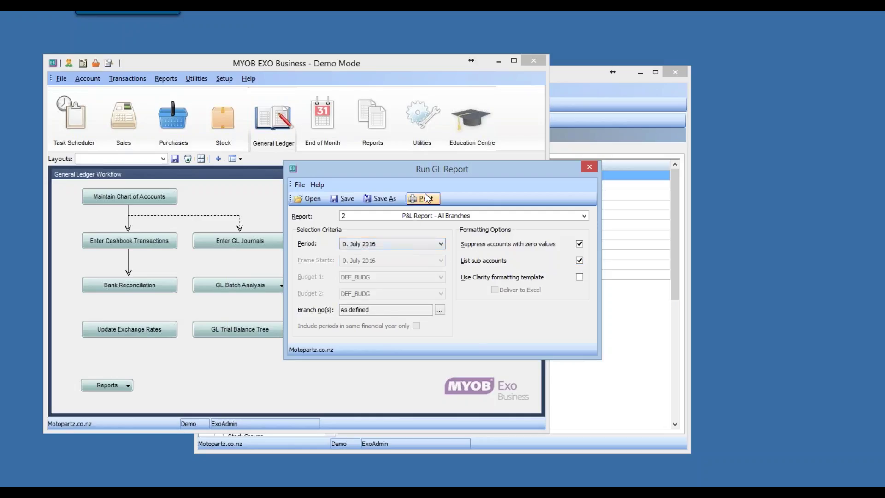
{"action": "left_click", "coordinate": [424, 198]}
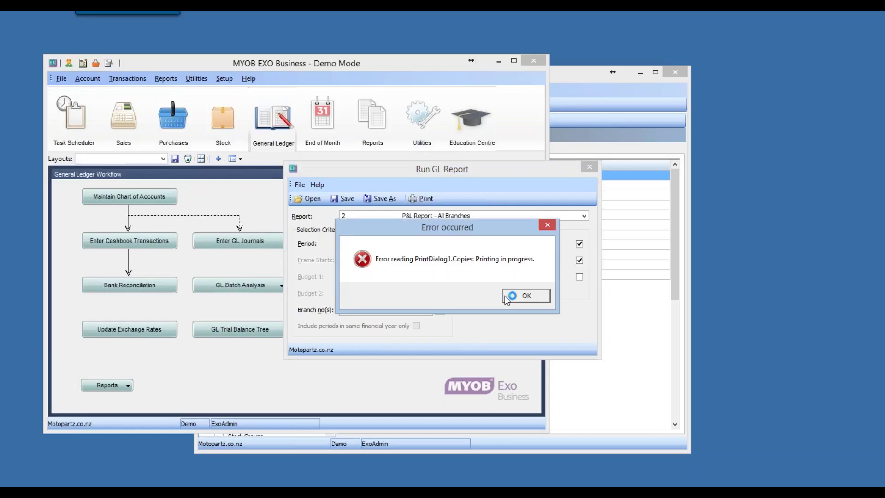
{"action": "left_click", "coordinate": [519, 295]}
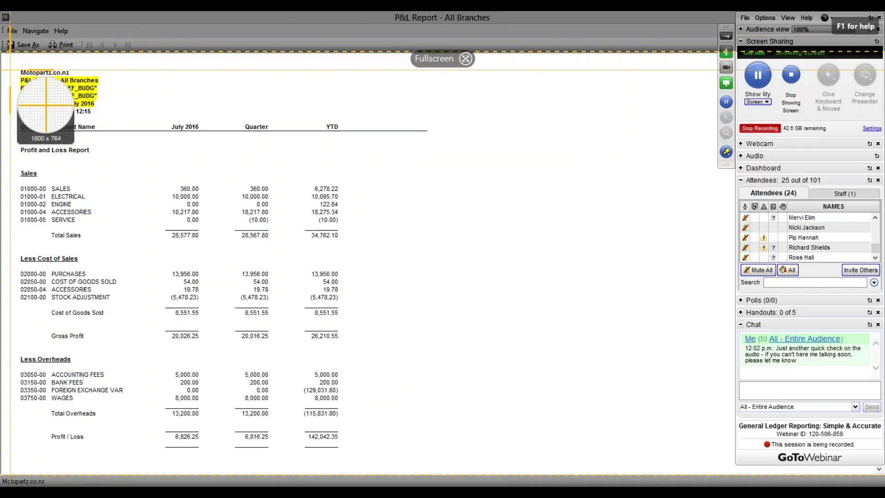
Capture the full P&L report page as a Snagit screenshot, minimize the Snagit editor and close the report
{"action": "left_click_drag", "start_coordinate": [9, 60], "coordinate": [346, 470]}
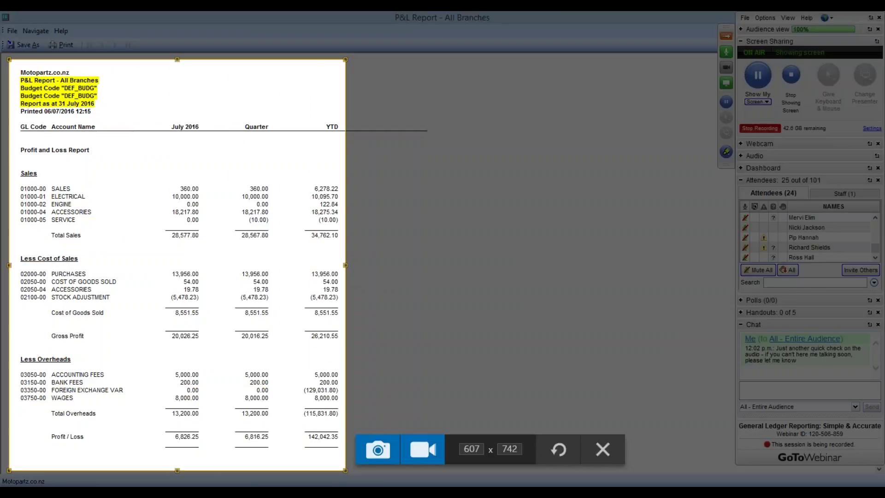
{"action": "left_click", "coordinate": [378, 450]}
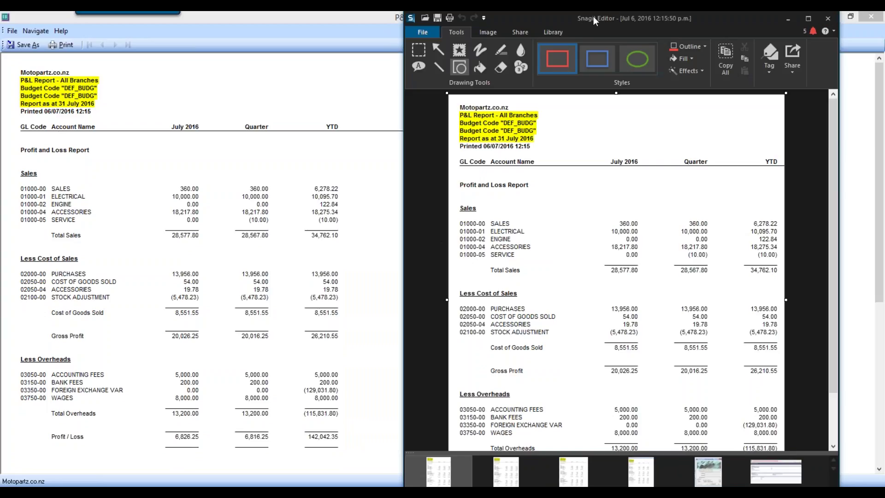
{"action": "left_click_drag", "start_coordinate": [593, 16], "coordinate": [447, 53]}
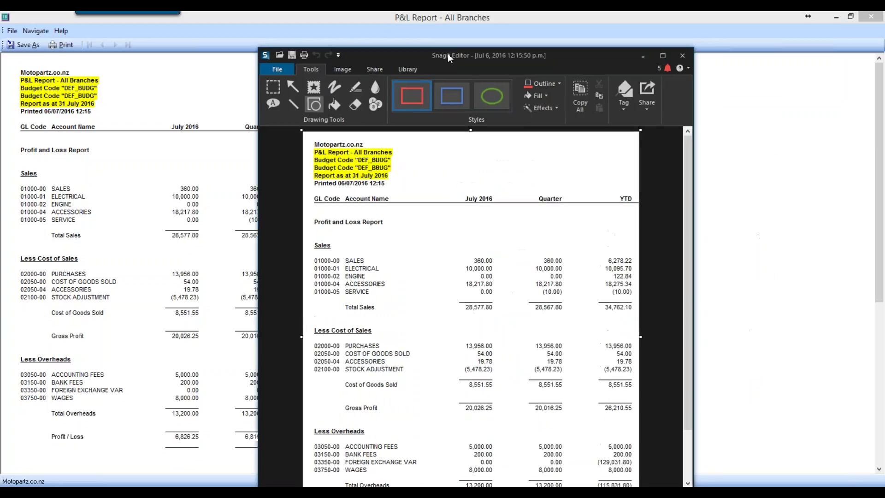
{"action": "left_click", "coordinate": [642, 56]}
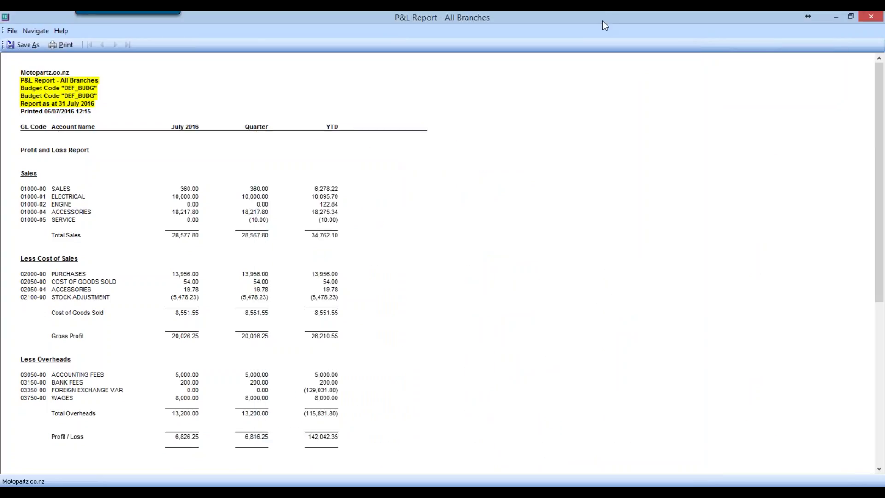
{"action": "left_click_drag", "start_coordinate": [602, 21], "coordinate": [491, 73]}
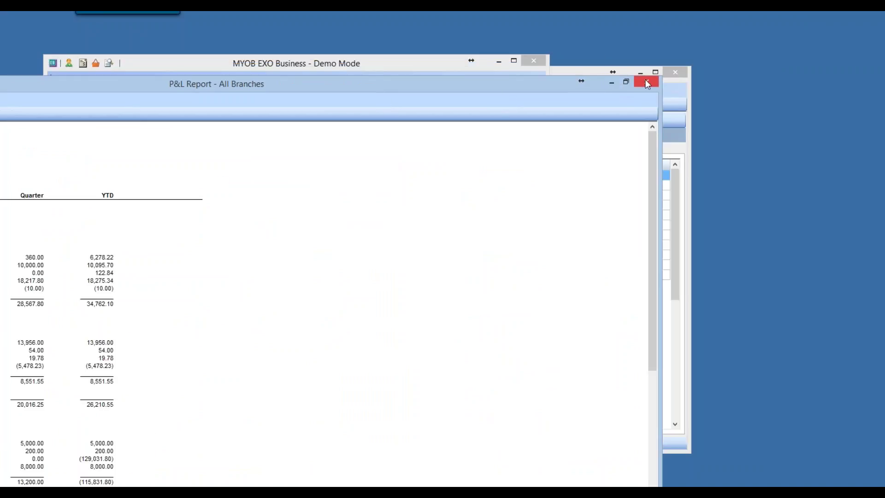
{"action": "left_click", "coordinate": [647, 82]}
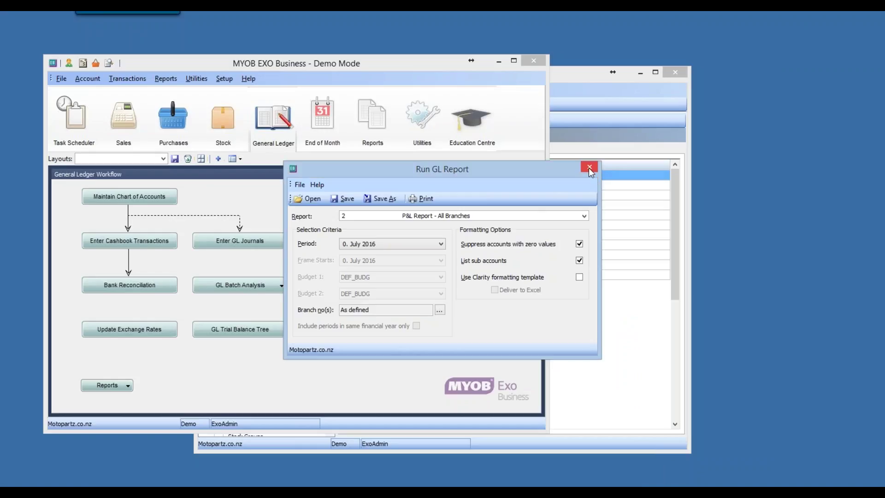
Run the Balance Sheet report for 0. July 2016, review it down to Shareholders Funds and close it
{"action": "left_click", "coordinate": [537, 216]}
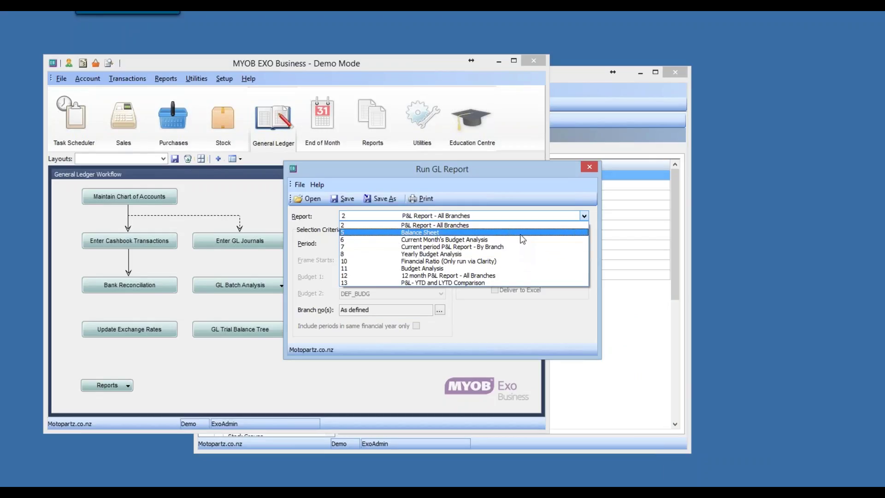
{"action": "left_click", "coordinate": [461, 233]}
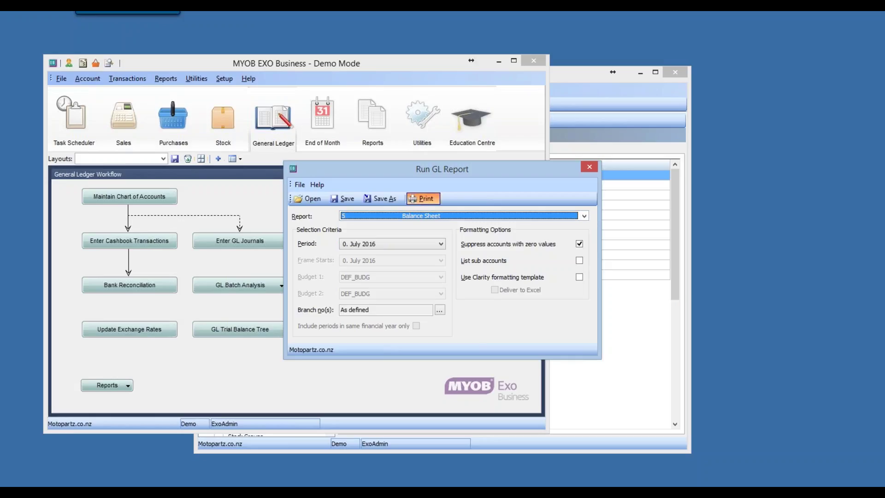
{"action": "left_click", "coordinate": [414, 201]}
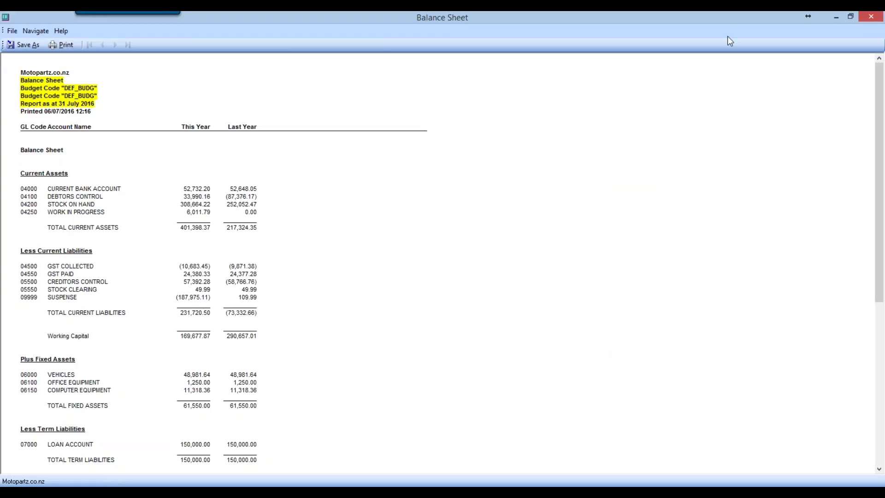
{"action": "left_click", "coordinate": [879, 463]}
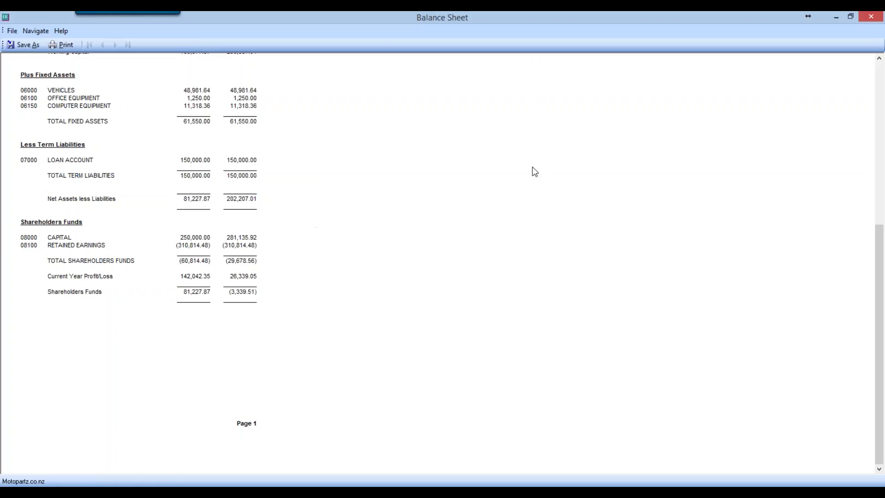
{"action": "left_click", "coordinate": [862, 15]}
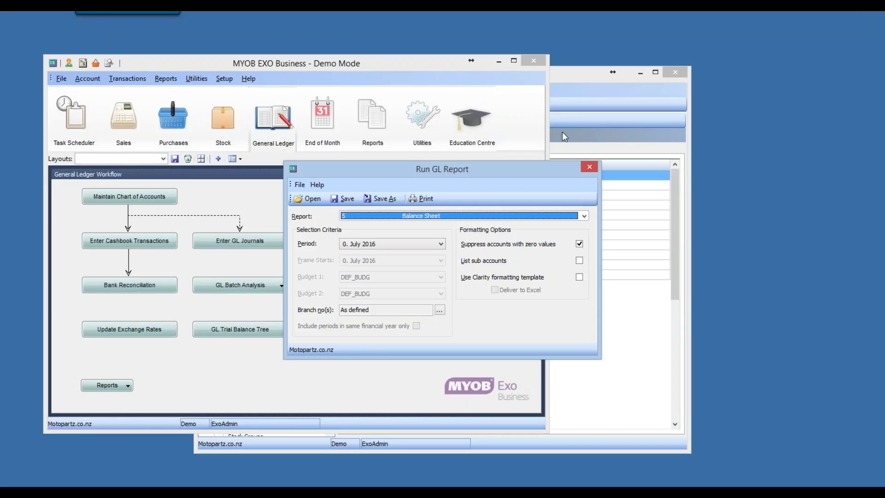
Close the Run GL Report window and open Setup GL Reports from the general ledger reports
{"action": "left_click", "coordinate": [589, 168]}
{"action": "left_click", "coordinate": [170, 82]}
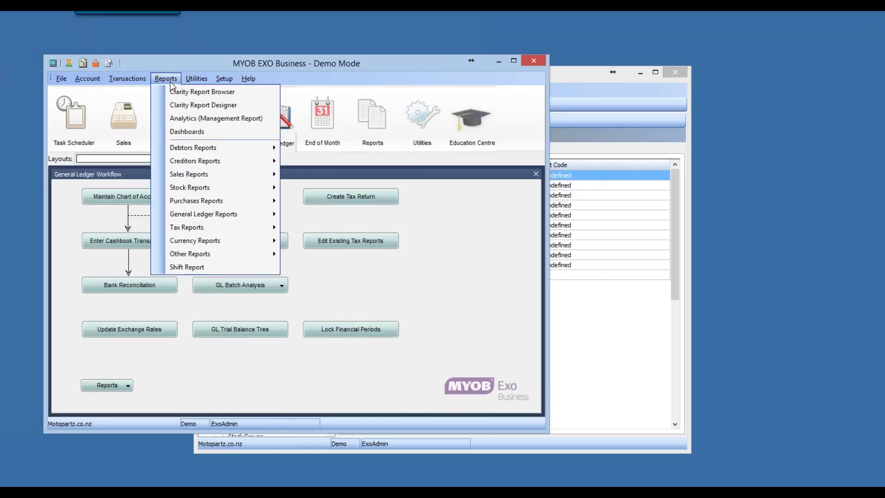
{"action": "mouse_move", "coordinate": [205, 217]}
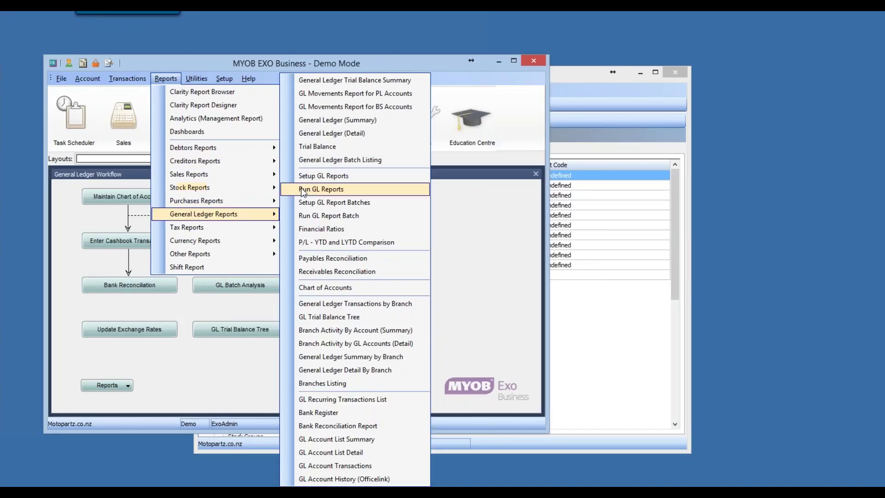
{"action": "left_click", "coordinate": [335, 179]}
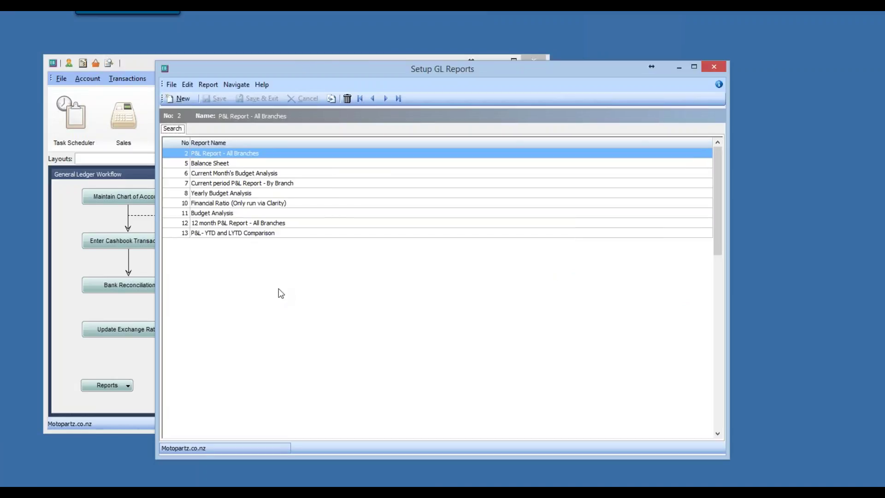
Open the setup of P&L Report - All Branches and show its rows and columns, keeping Suppress Zeros enabled
{"action": "double_click", "coordinate": [220, 153]}
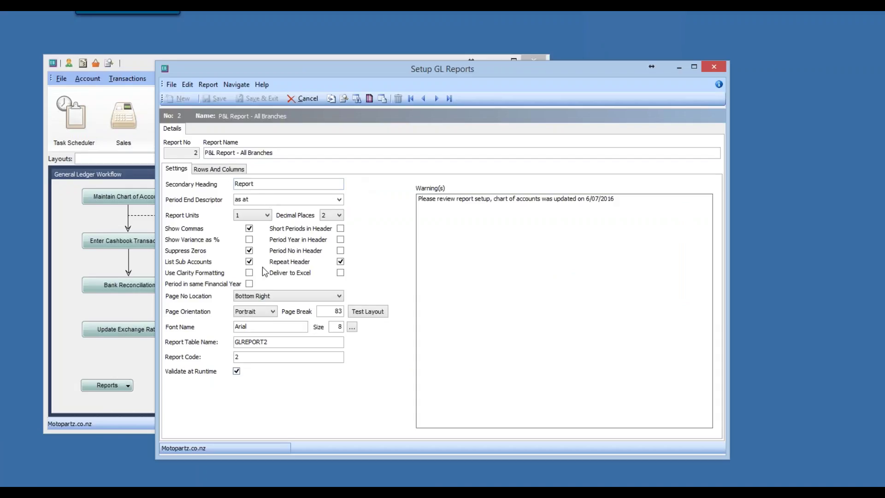
{"action": "left_click", "coordinate": [249, 251]}
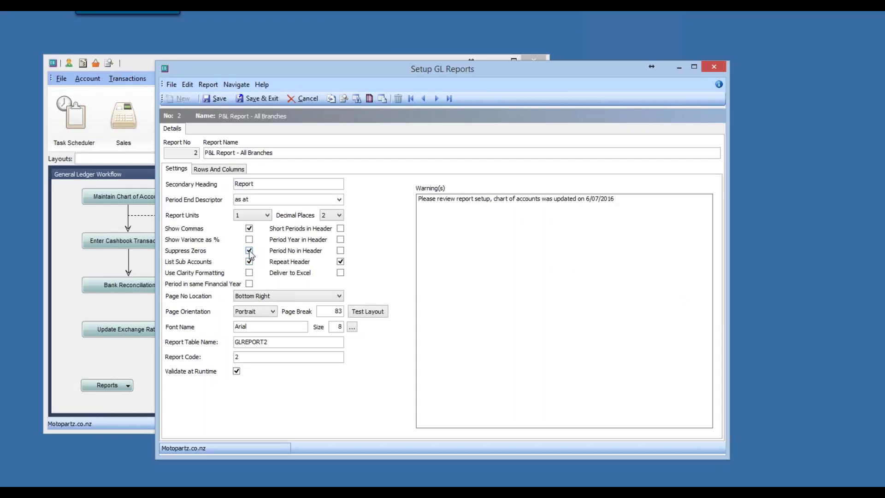
{"action": "left_click", "coordinate": [215, 169]}
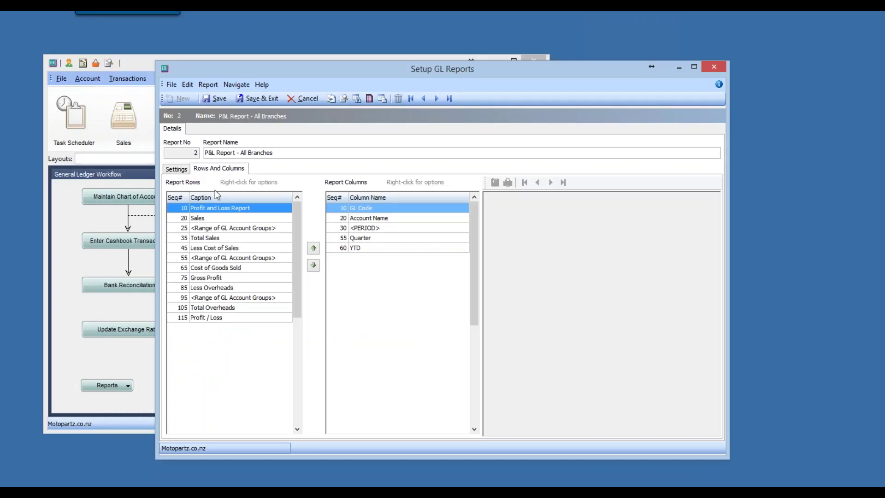
Examine the action types available for the Profit and Loss Report heading row and inspect the Sales sub-heading row, leaving both unchanged
{"action": "double_click", "coordinate": [212, 209]}
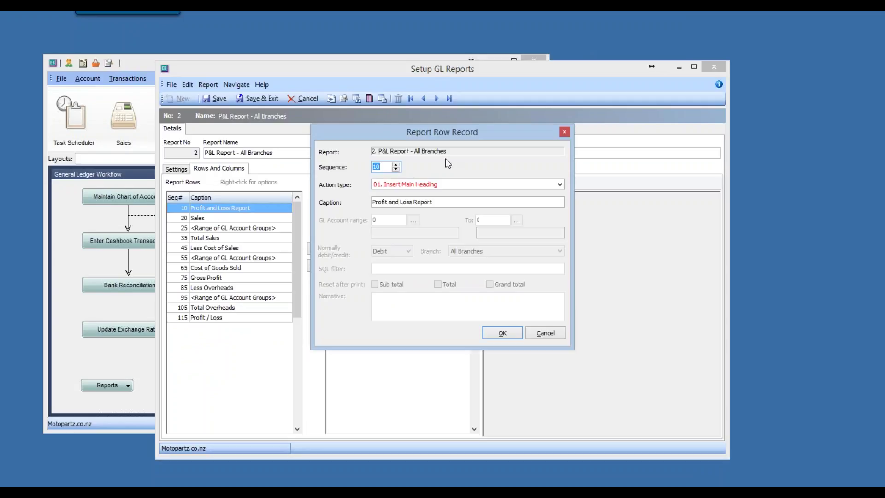
{"action": "left_click", "coordinate": [417, 187]}
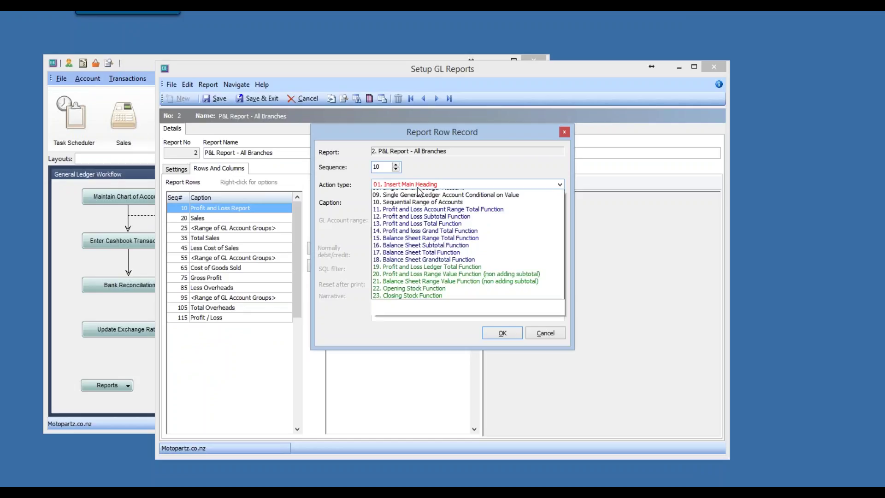
{"action": "left_click", "coordinate": [418, 188]}
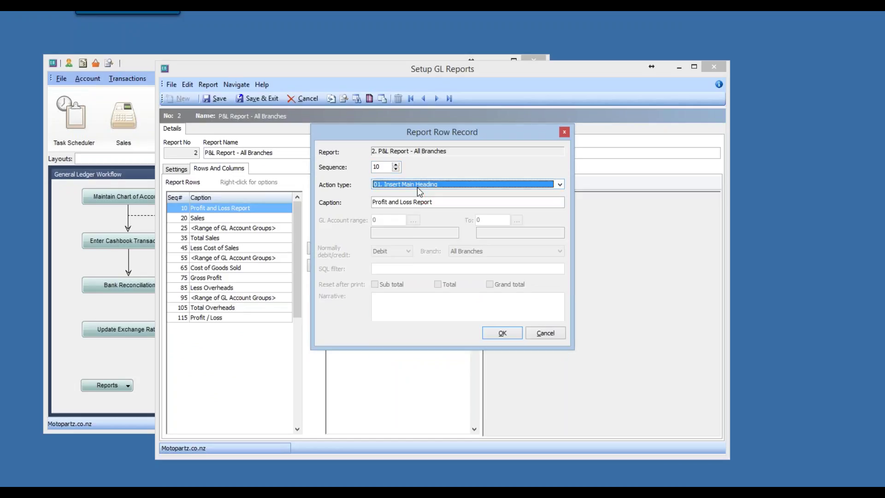
{"action": "left_click", "coordinate": [426, 186]}
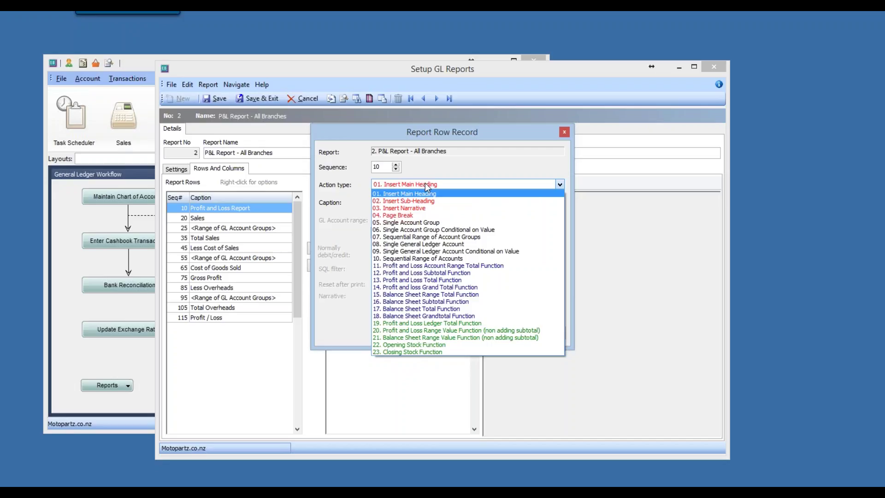
{"action": "left_click", "coordinate": [427, 186]}
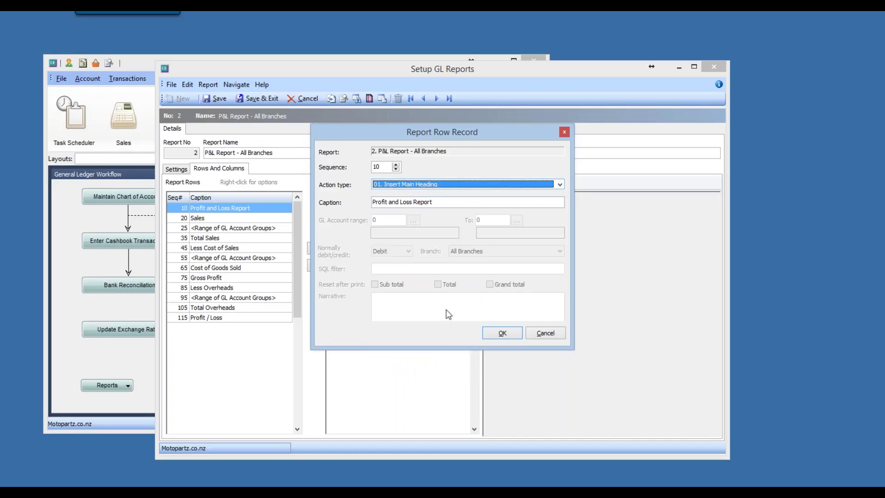
{"action": "left_click", "coordinate": [555, 332]}
{"action": "double_click", "coordinate": [211, 218]}
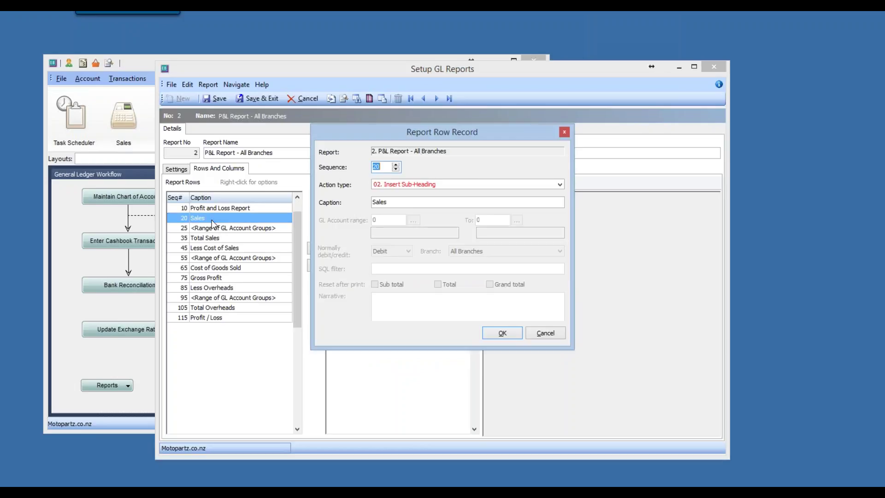
{"action": "left_click", "coordinate": [545, 333]}
Open the range row under the Sales sub-heading, browse the GL account groups and choose group 1 Sales as the range start
{"action": "double_click", "coordinate": [233, 229]}
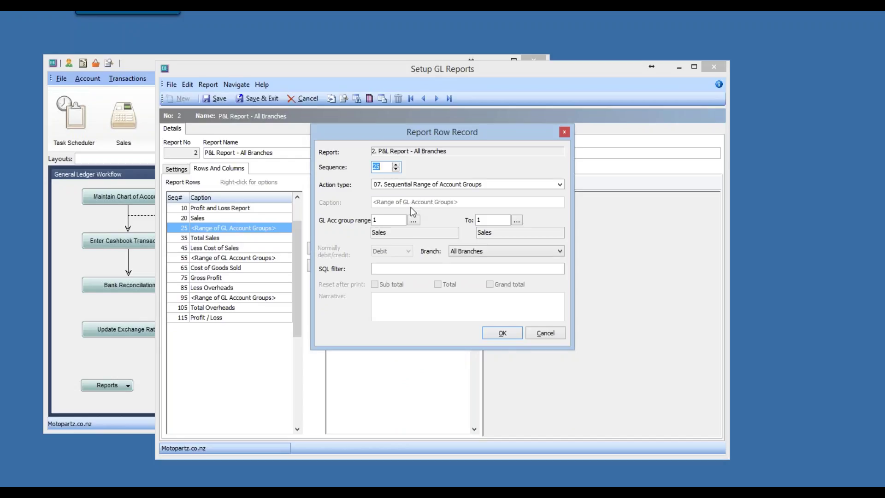
{"action": "left_click", "coordinate": [414, 220]}
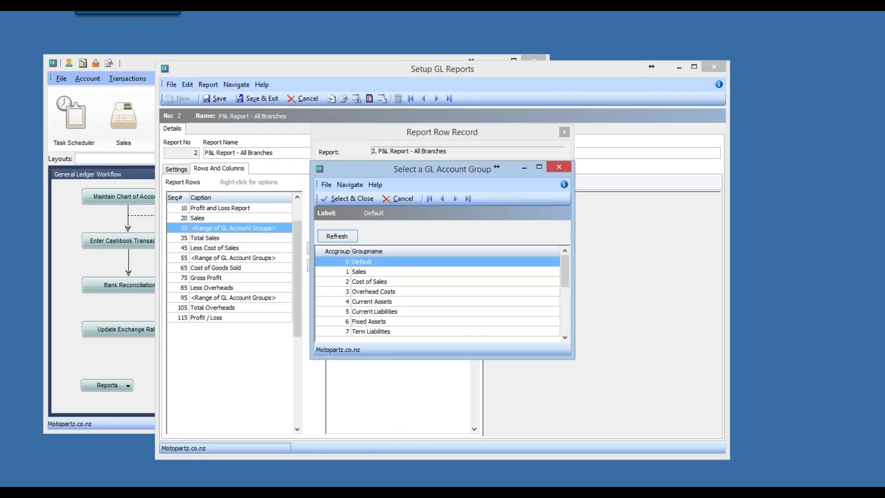
{"action": "left_click", "coordinate": [565, 338]}
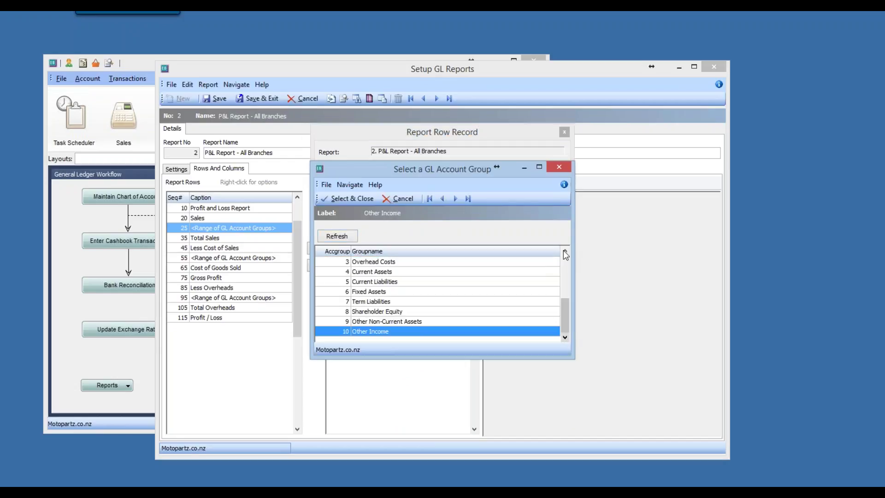
{"action": "left_click", "coordinate": [566, 263]}
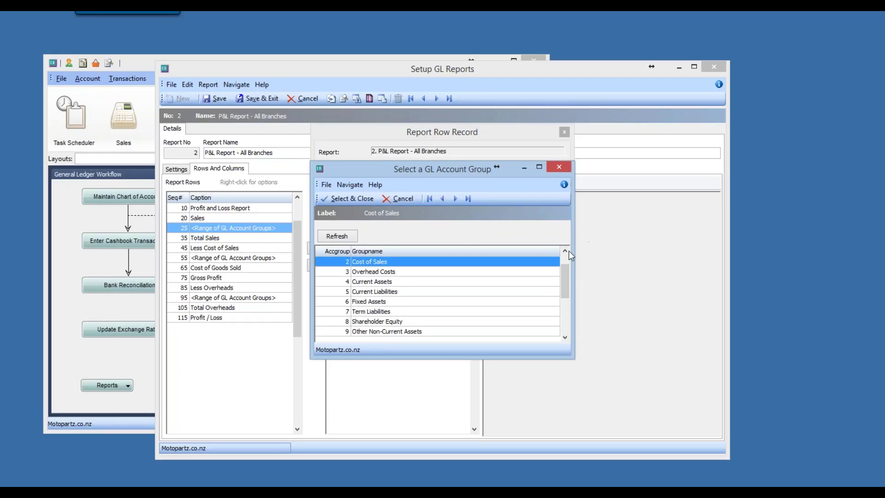
{"action": "left_click", "coordinate": [566, 251]}
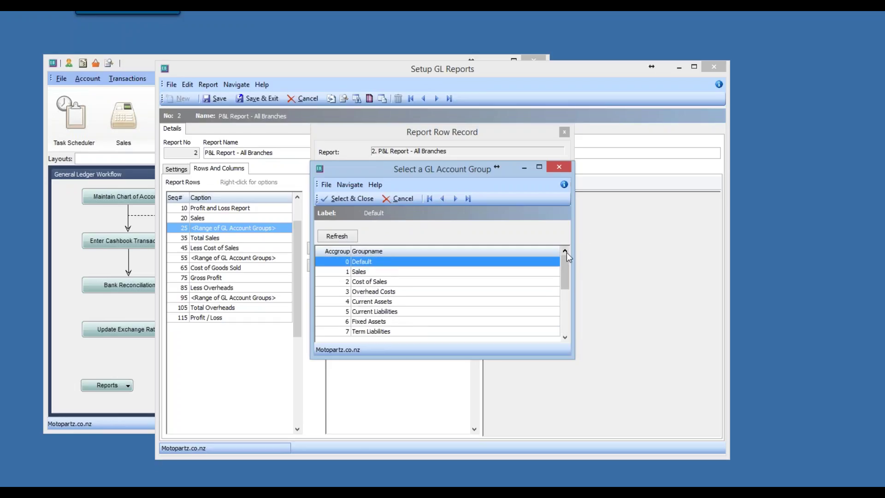
{"action": "double_click", "coordinate": [436, 273]}
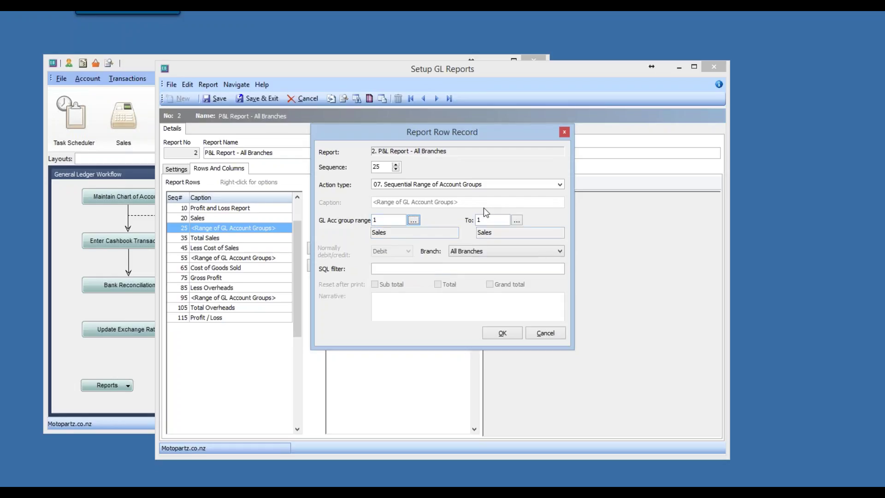
Try group 5 Current Liabilities as the end of that row's range, set the end back to group 1 Sales and accept the row
{"action": "left_click", "coordinate": [517, 220]}
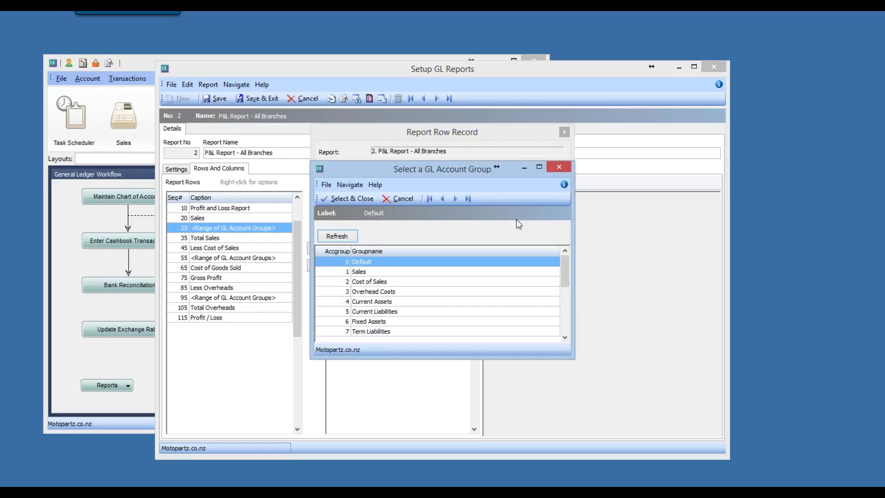
{"action": "double_click", "coordinate": [395, 314]}
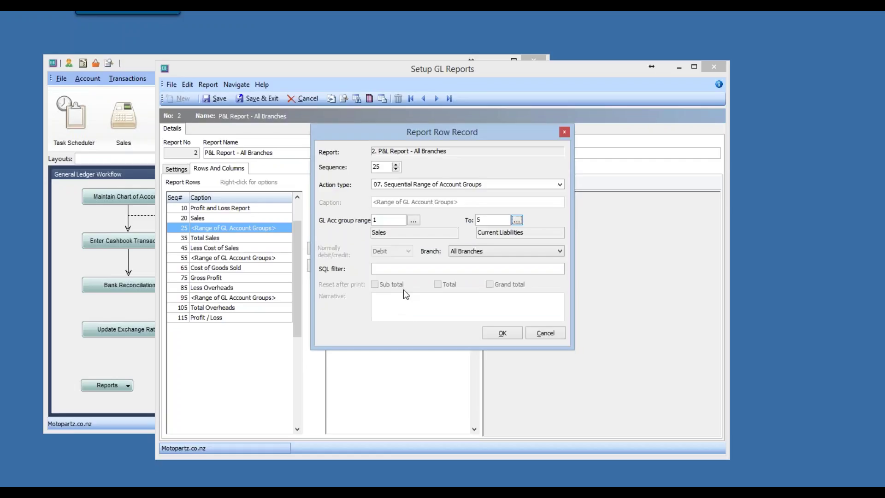
{"action": "left_click", "coordinate": [517, 220]}
{"action": "double_click", "coordinate": [379, 276]}
{"action": "left_click", "coordinate": [502, 333]}
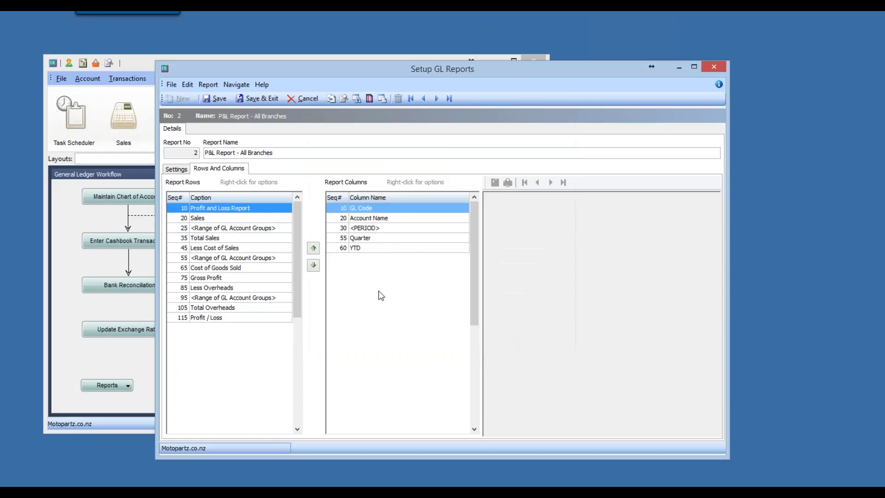
Inspect the Gross Profit row's action type and reset options without changing them
{"action": "left_click", "coordinate": [213, 278]}
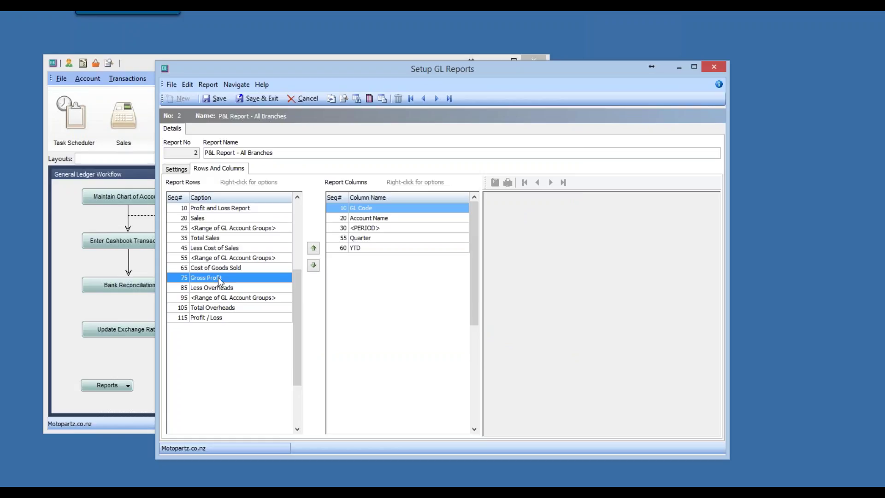
{"action": "double_click", "coordinate": [219, 278]}
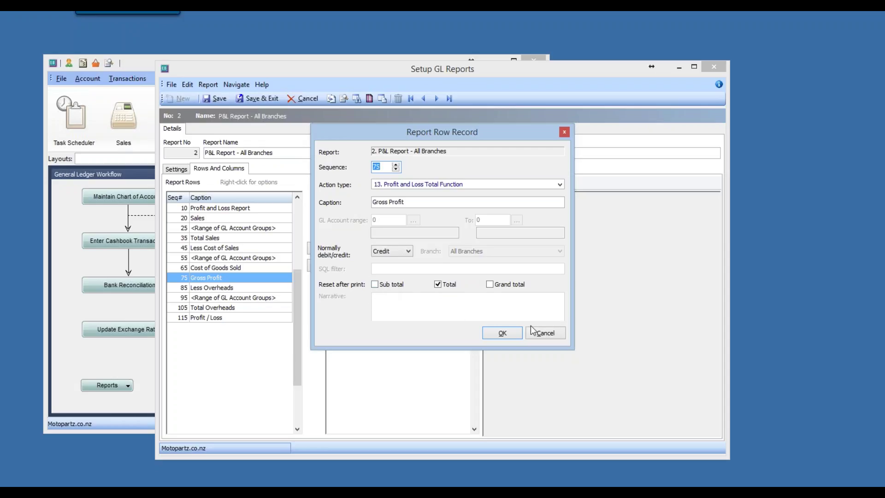
{"action": "left_click", "coordinate": [543, 334]}
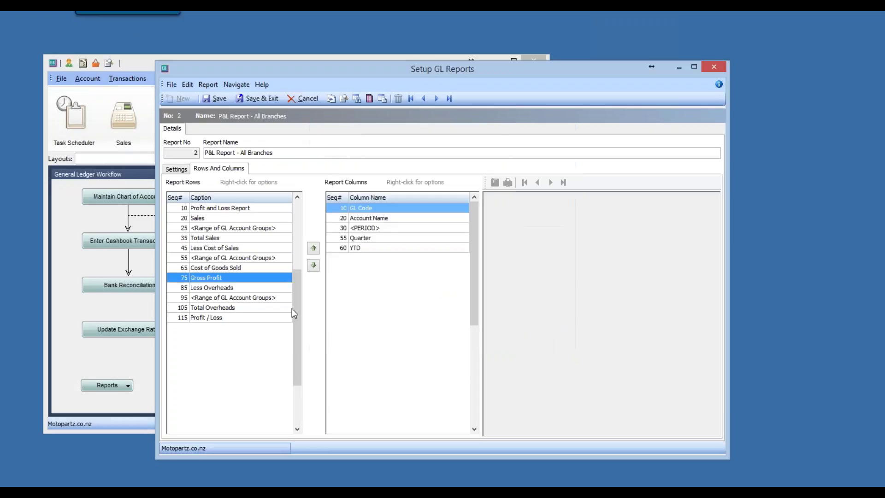
Inspect the account group range row under Less Overheads and the Profit / Loss row without changing either
{"action": "left_click", "coordinate": [221, 290]}
{"action": "left_click", "coordinate": [227, 299]}
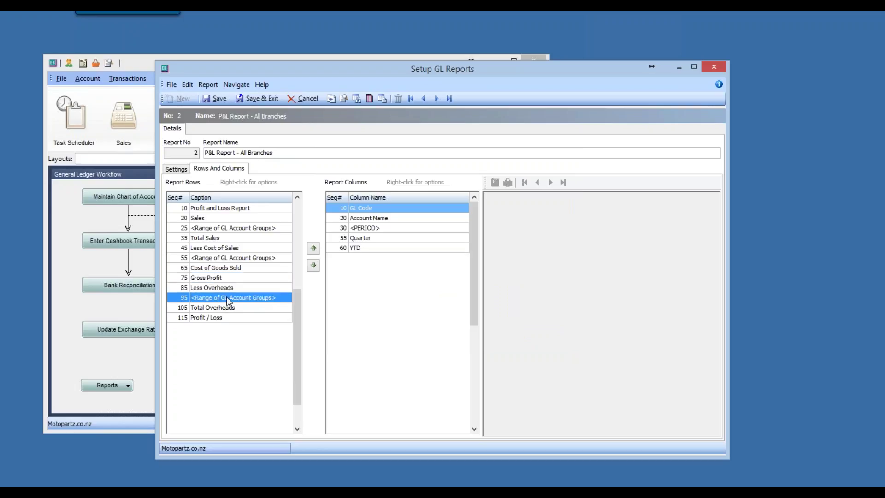
{"action": "double_click", "coordinate": [228, 298]}
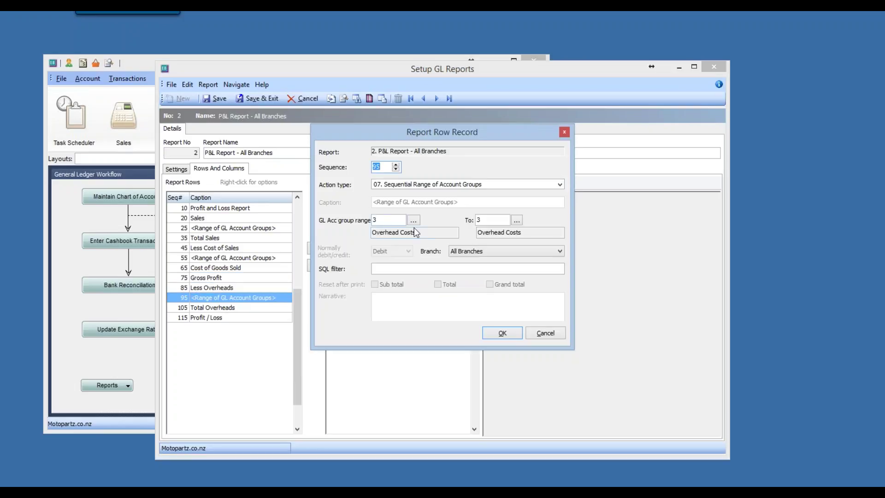
{"action": "left_click", "coordinate": [545, 333]}
{"action": "double_click", "coordinate": [215, 318]}
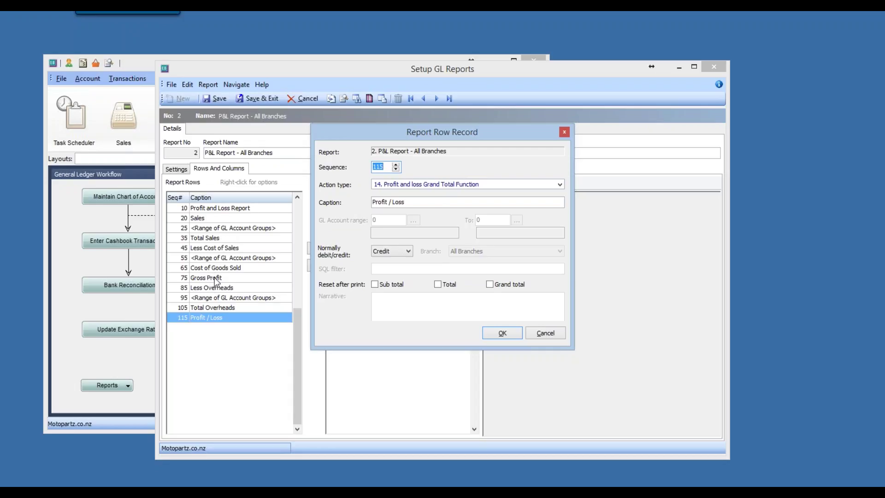
{"action": "left_click", "coordinate": [555, 332]}
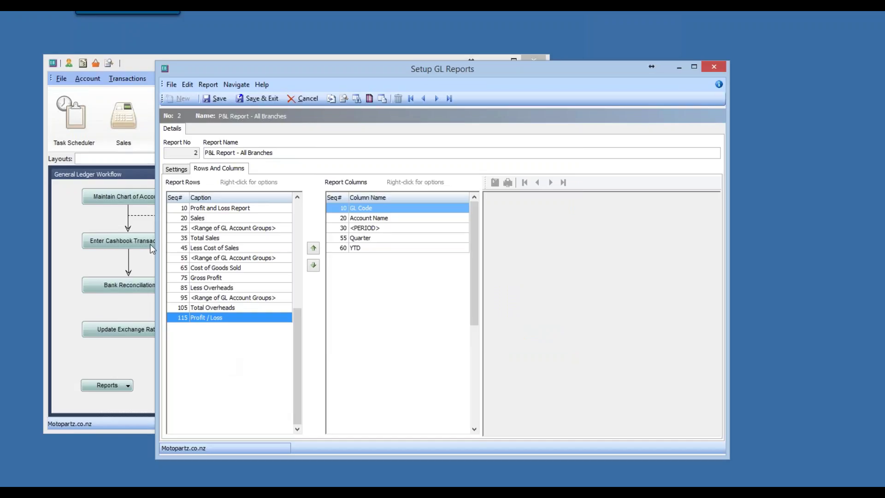
Leave the report's setup without saving, duplicate P&L Report - All Branches in the report list and close Setup GL Reports
{"action": "left_click", "coordinate": [300, 101]}
{"action": "left_click", "coordinate": [199, 167]}
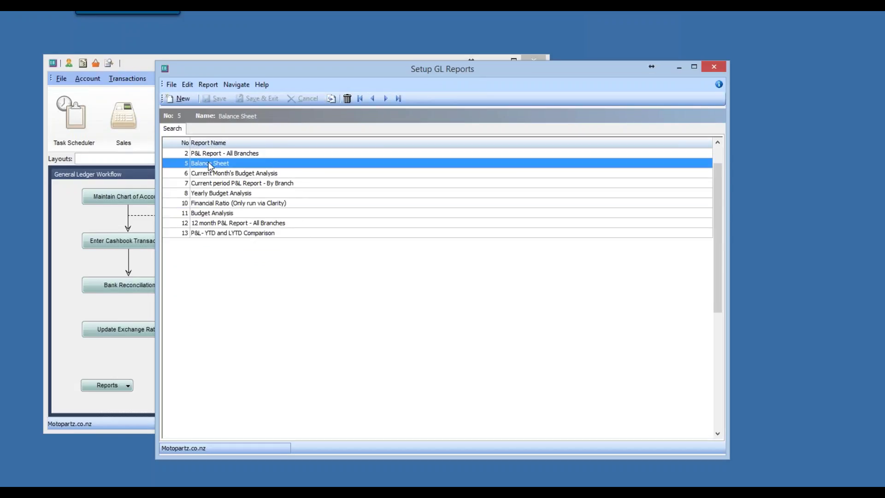
{"action": "left_click", "coordinate": [227, 154]}
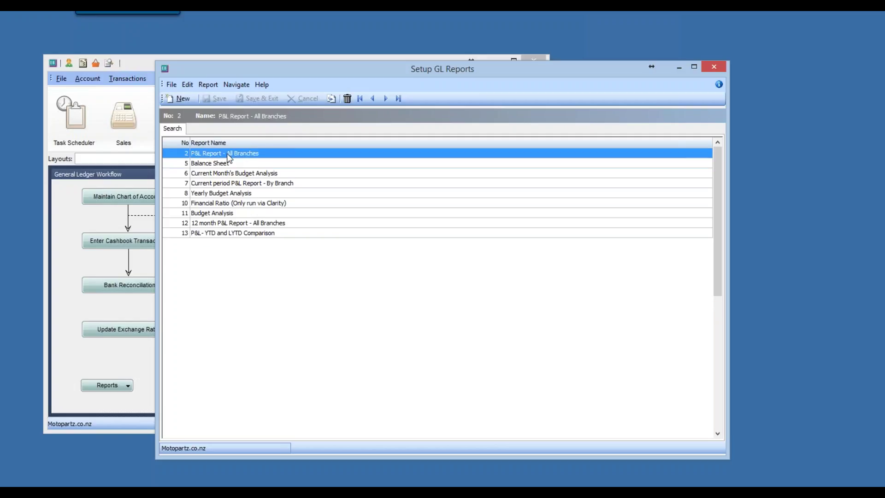
{"action": "left_click", "coordinate": [229, 165]}
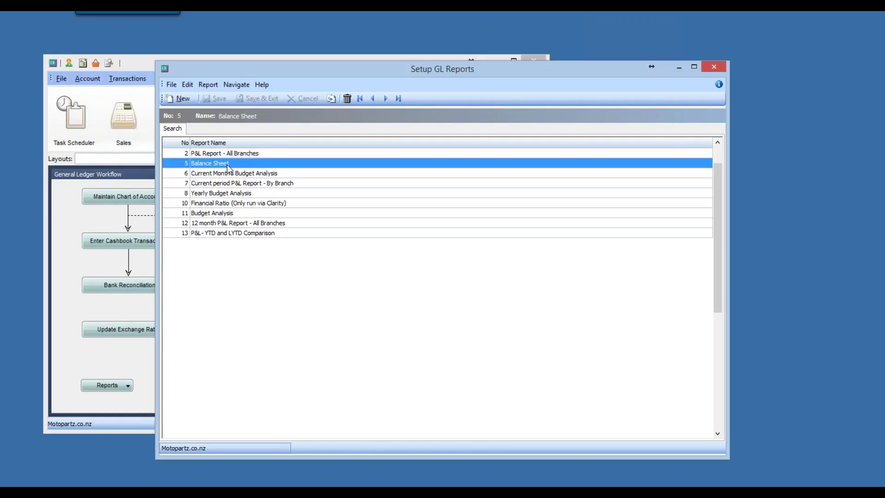
{"action": "left_click", "coordinate": [229, 174]}
{"action": "left_click", "coordinate": [232, 164]}
{"action": "left_click", "coordinate": [244, 153]}
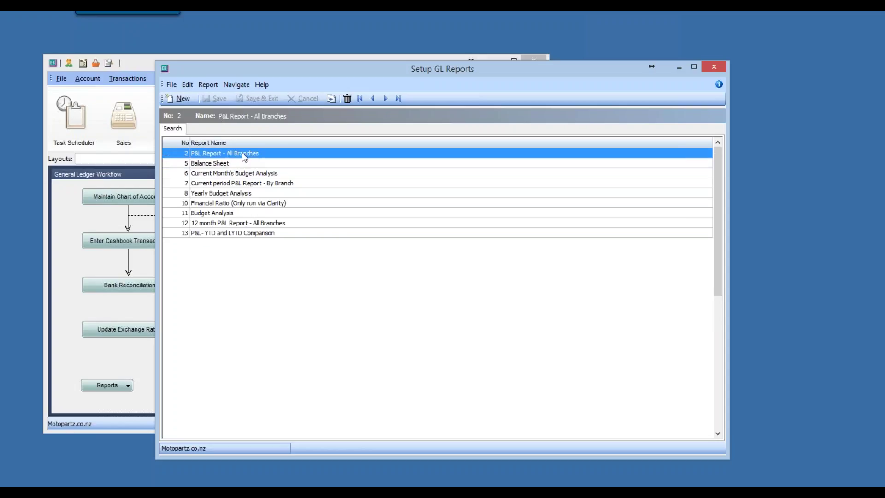
{"action": "left_click", "coordinate": [332, 98]}
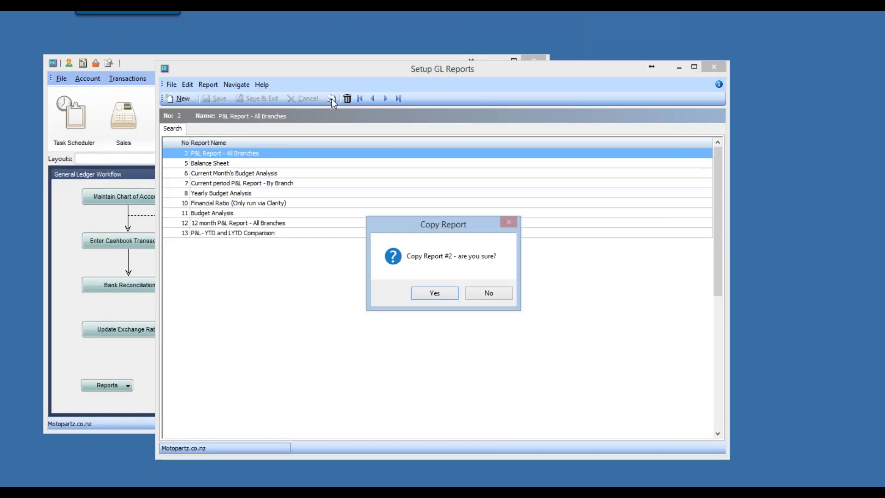
{"action": "left_click", "coordinate": [428, 295]}
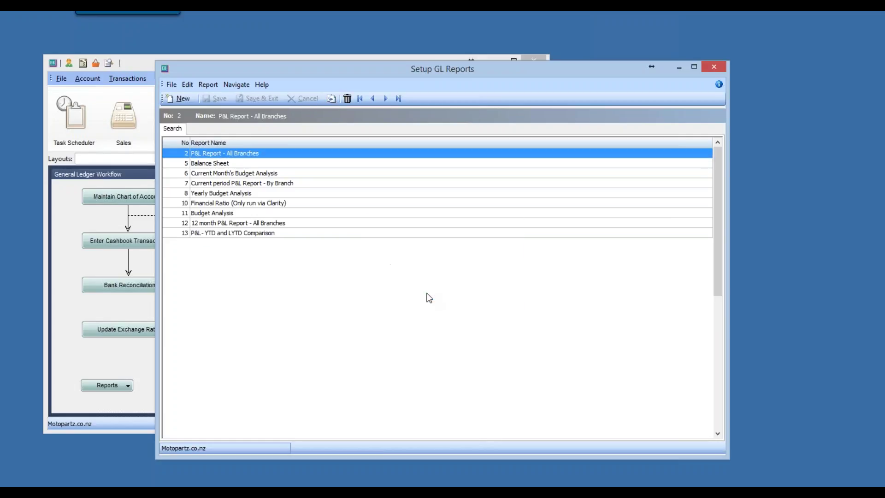
{"action": "left_click", "coordinate": [213, 243]}
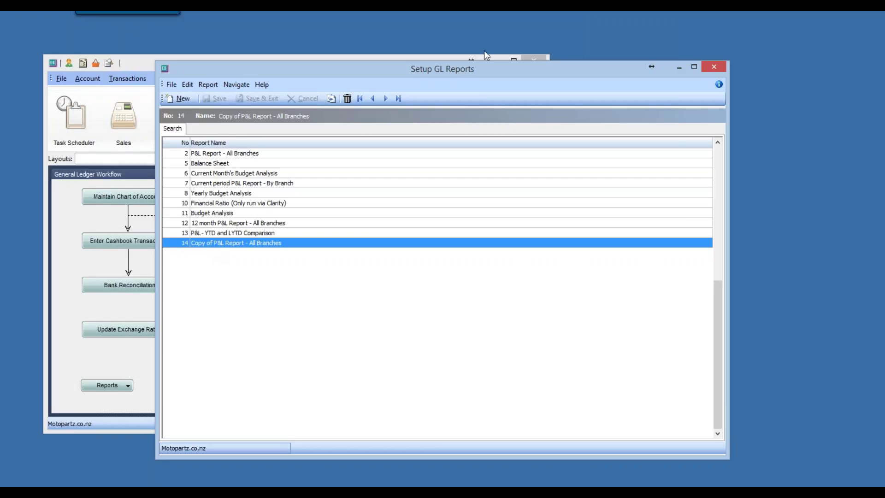
{"action": "left_click", "coordinate": [714, 67]}
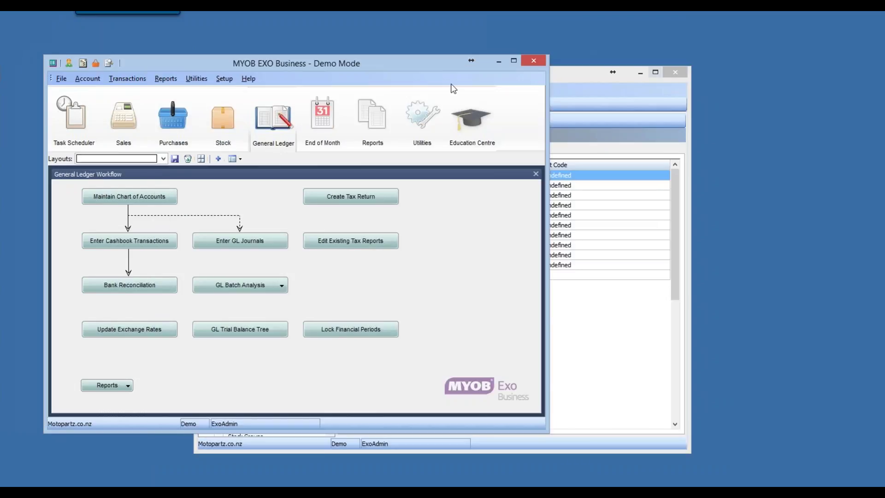
Find the SALES account in the chart of accounts, set it to Usual Debit and save it
{"action": "left_click", "coordinate": [131, 200]}
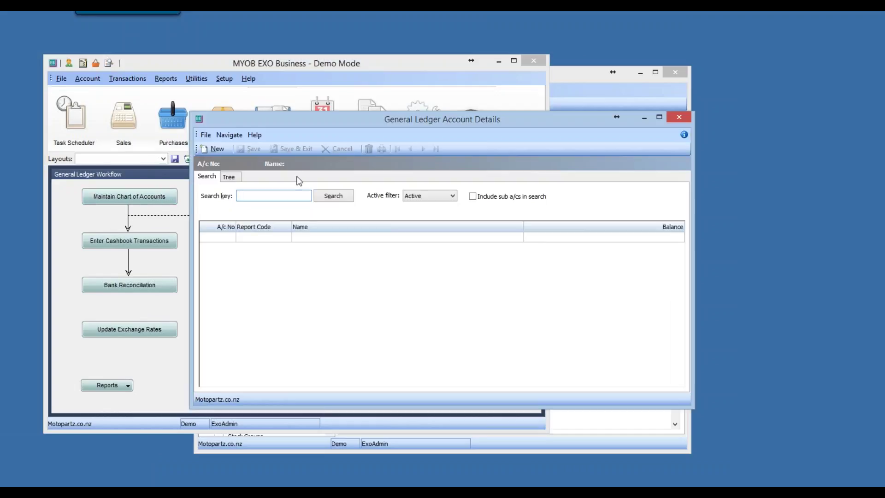
{"action": "type", "text": "SALES"}
{"action": "key", "text": "Return"}
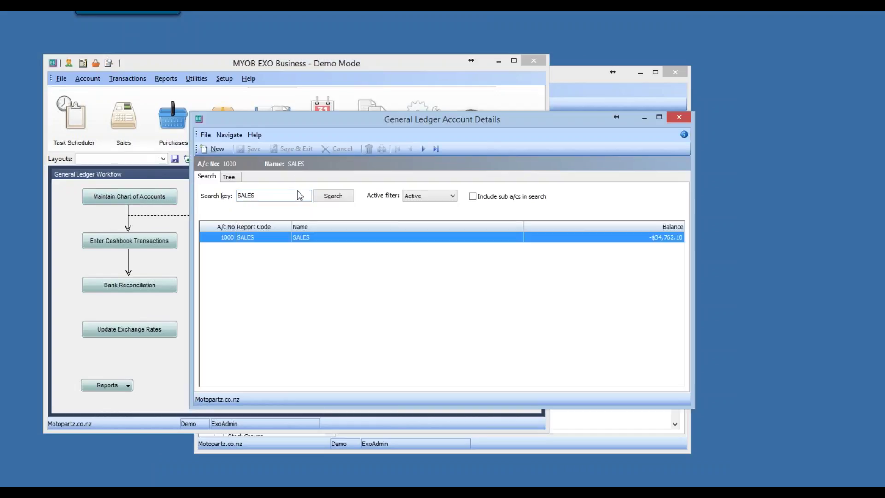
{"action": "double_click", "coordinate": [304, 245]}
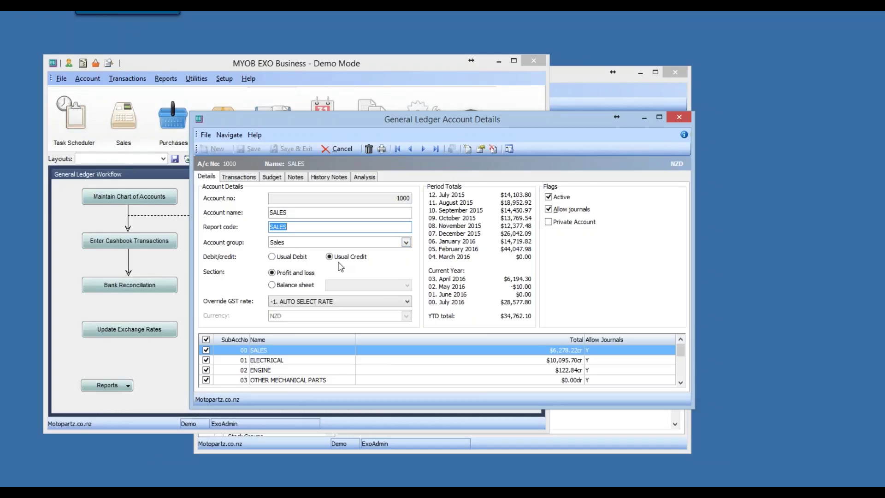
{"action": "left_click", "coordinate": [287, 259]}
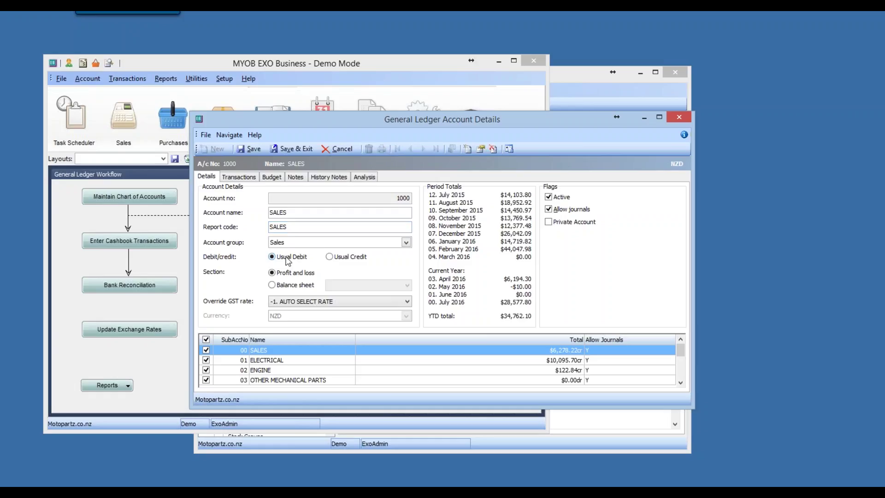
{"action": "left_click", "coordinate": [291, 148]}
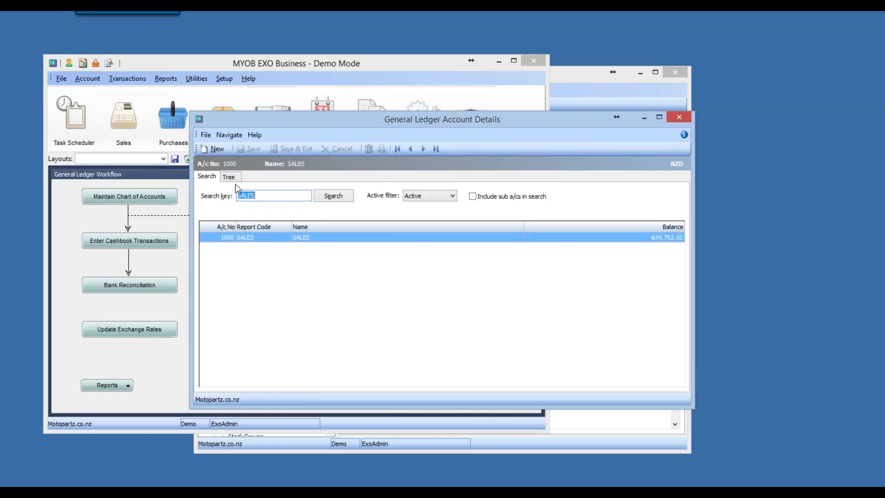
Search for ACCOUNT, set the ACCOUNTING FEES account to Usual Credit, save it and close the General Ledger Account Details window
{"action": "type", "text": "ACCOUNT"}
{"action": "key", "text": "Return"}
{"action": "double_click", "coordinate": [275, 248]}
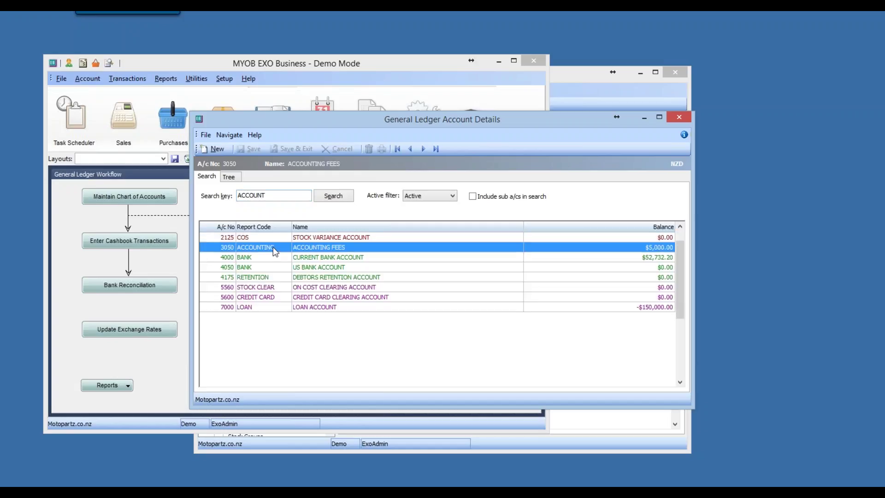
{"action": "left_click", "coordinate": [337, 258]}
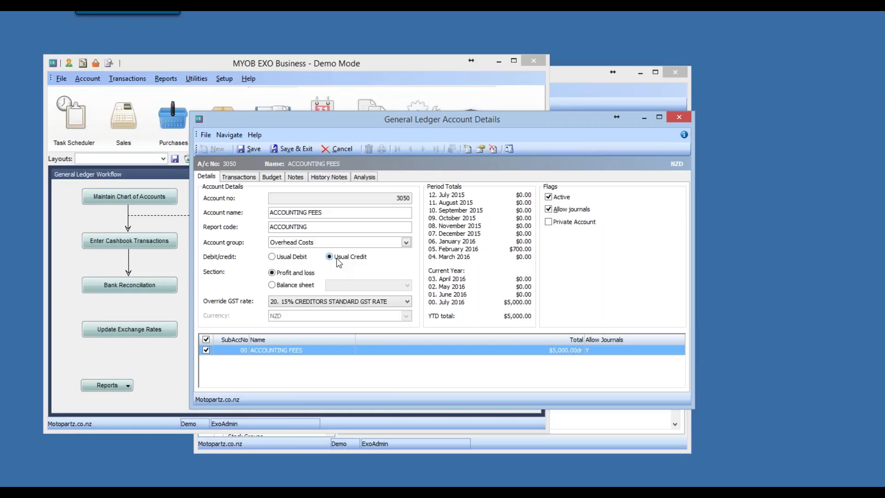
{"action": "left_click", "coordinate": [299, 148]}
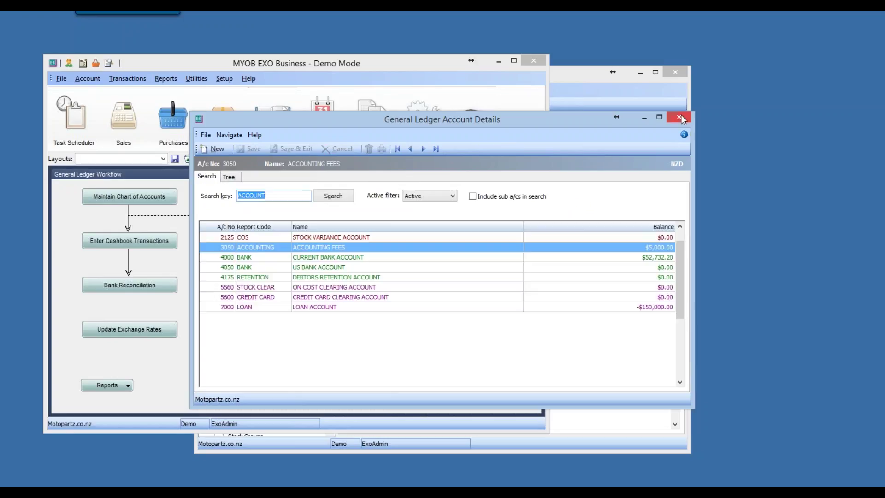
{"action": "left_click", "coordinate": [680, 117]}
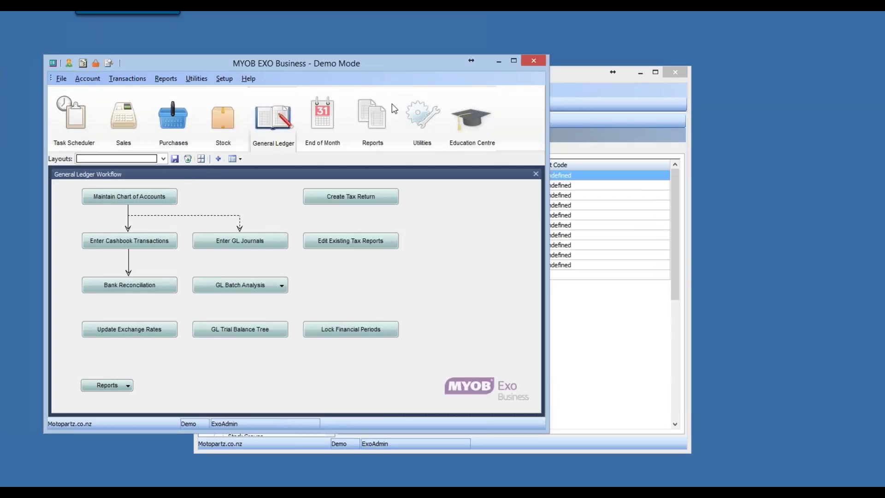
Run the general ledger report P&L Report - All Branches for July 2016 to view it on screen
{"action": "left_click", "coordinate": [158, 80]}
{"action": "mouse_move", "coordinate": [207, 215]}
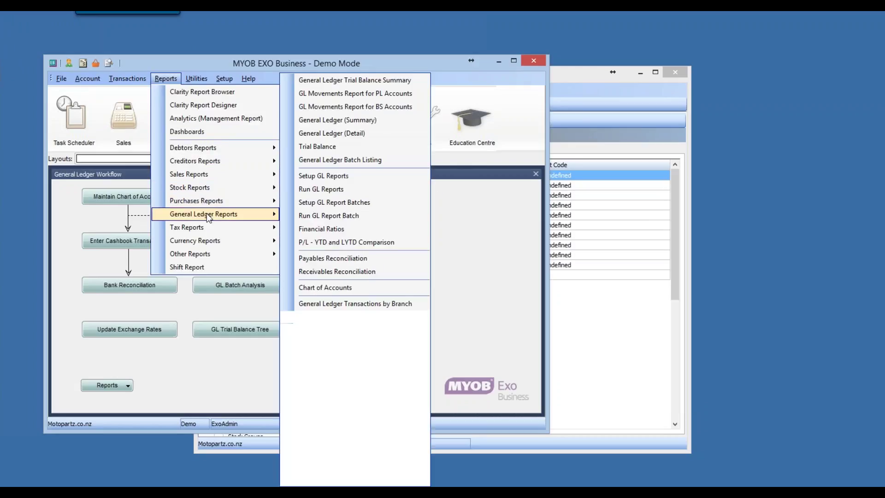
{"action": "left_click", "coordinate": [353, 187]}
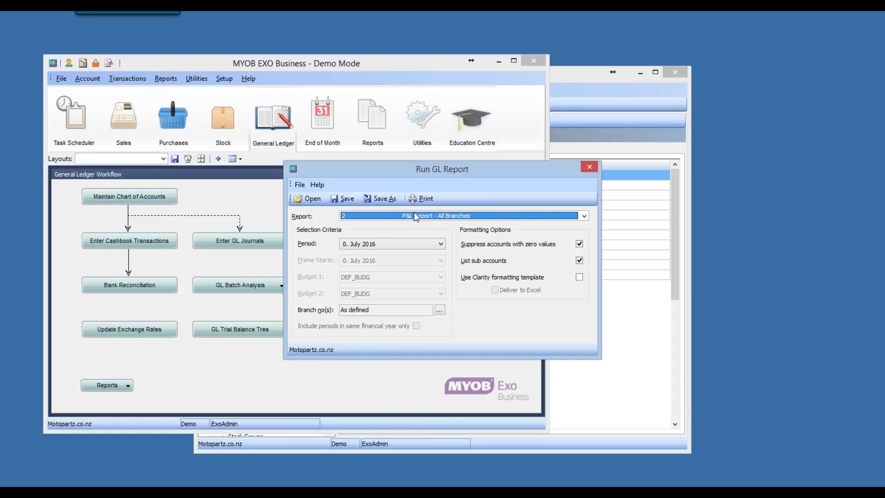
{"action": "left_click", "coordinate": [433, 199]}
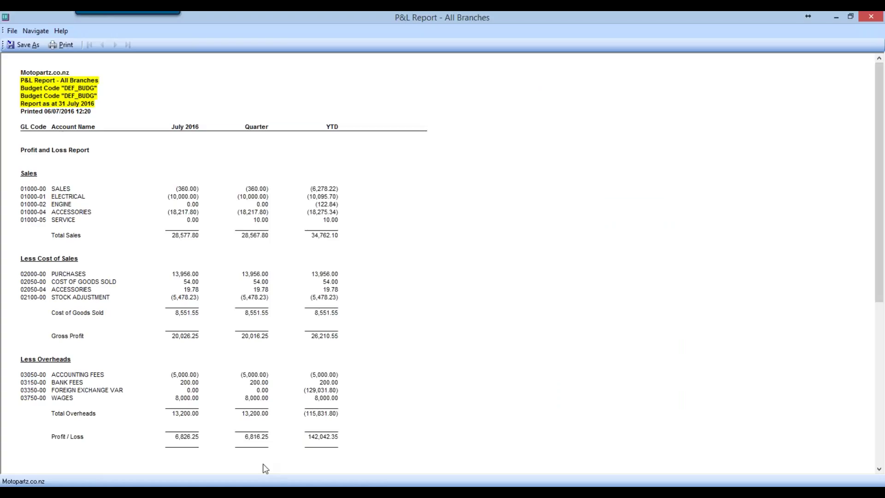
Compare the report with the earlier P&L capture in Snagit Editor, side by side down to Profit / Loss, and close both and Run GL Report
{"action": "key", "text": "alt+Tab"}
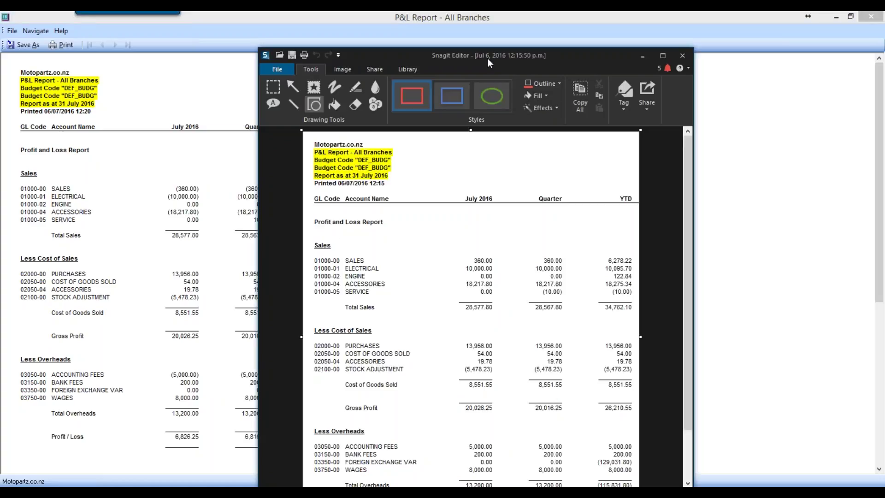
{"action": "left_click_drag", "start_coordinate": [488, 58], "coordinate": [611, 13]}
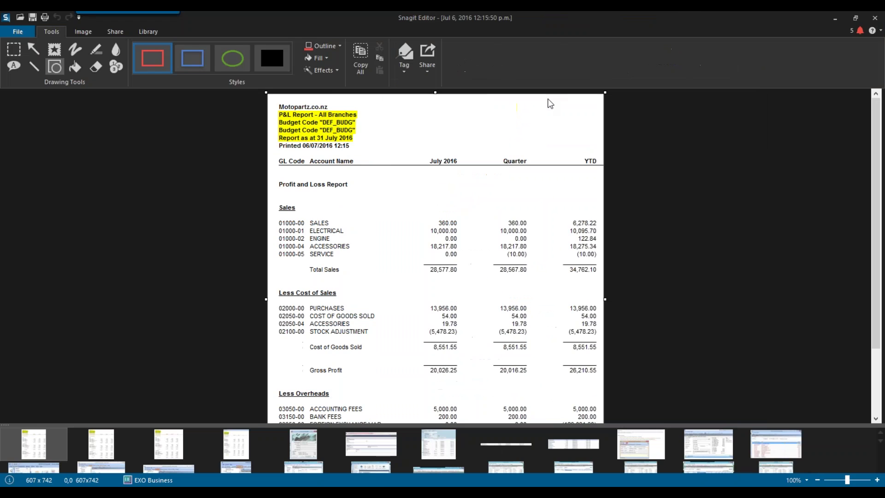
{"action": "left_click", "coordinate": [855, 17]}
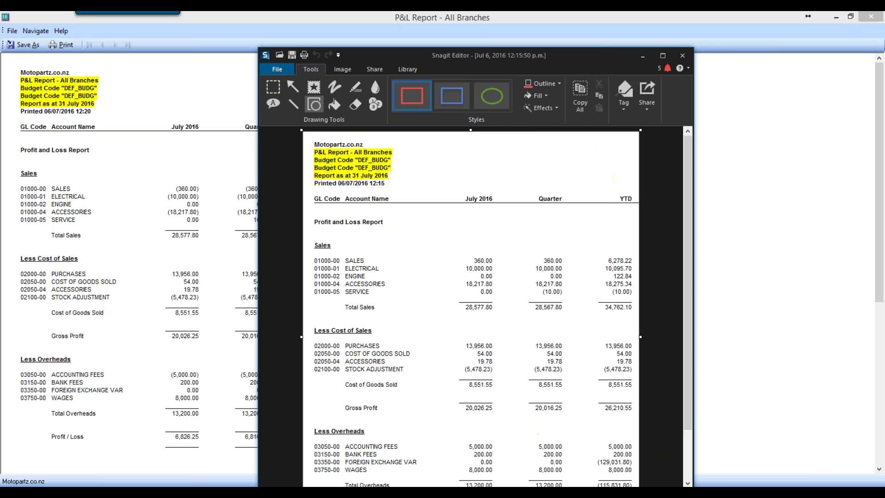
{"action": "left_click_drag", "start_coordinate": [510, 54], "coordinate": [620, 14]}
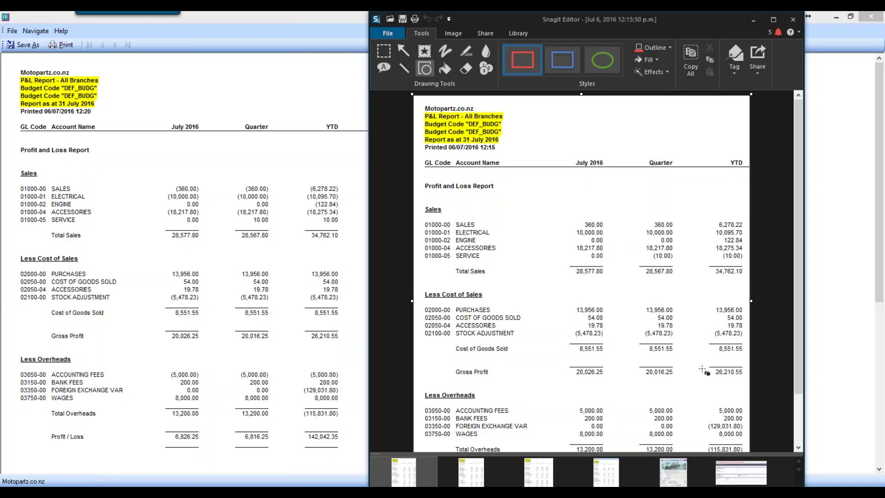
{"action": "left_click", "coordinate": [799, 430]}
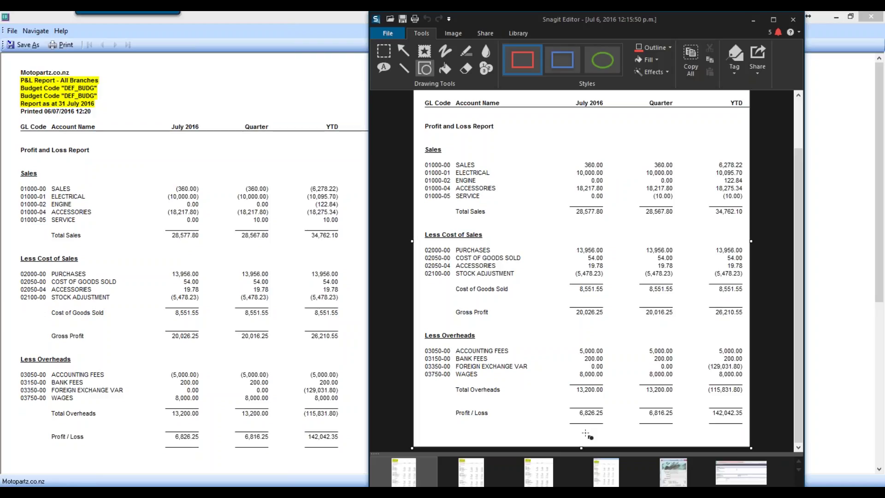
{"action": "left_click", "coordinate": [793, 19]}
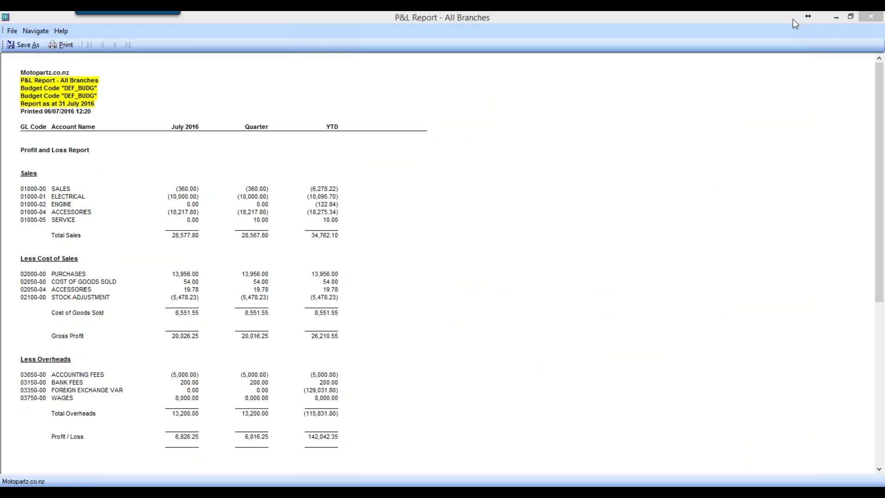
{"action": "left_click", "coordinate": [871, 16]}
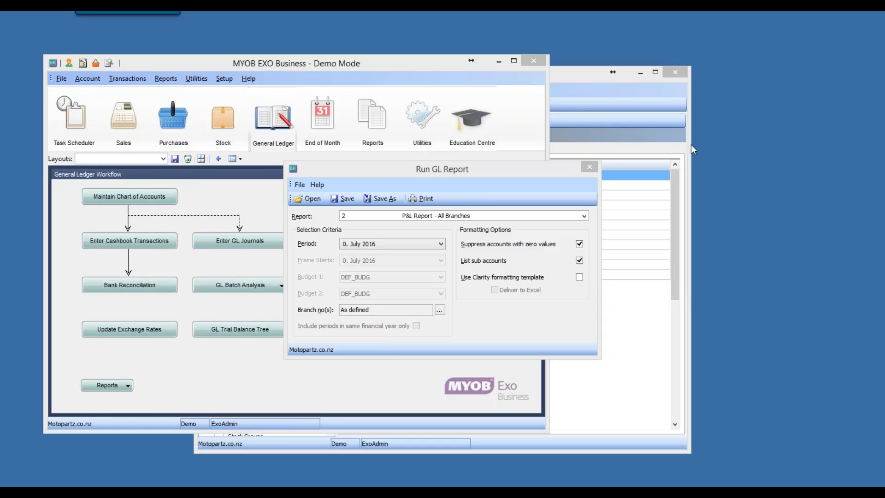
{"action": "left_click", "coordinate": [589, 168]}
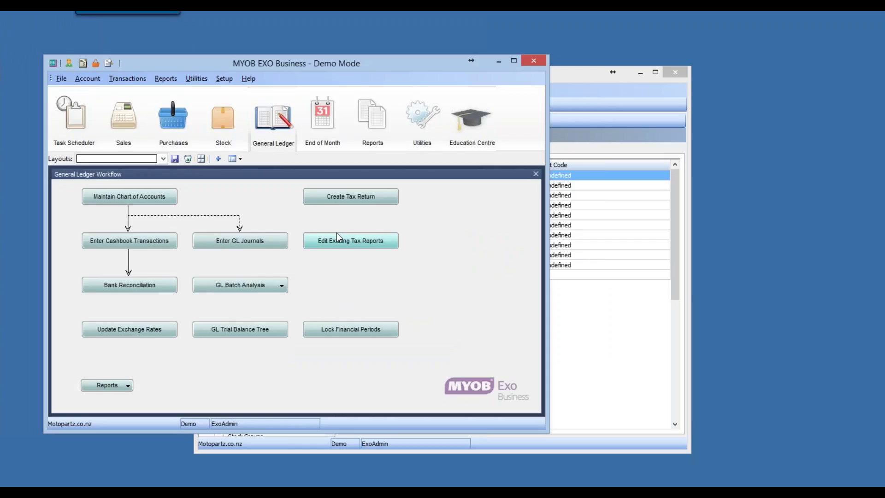
Start a new cashbook batch and add an income line for the INTEREST RECEIVED account
{"action": "left_click", "coordinate": [136, 246]}
{"action": "left_click", "coordinate": [246, 142]}
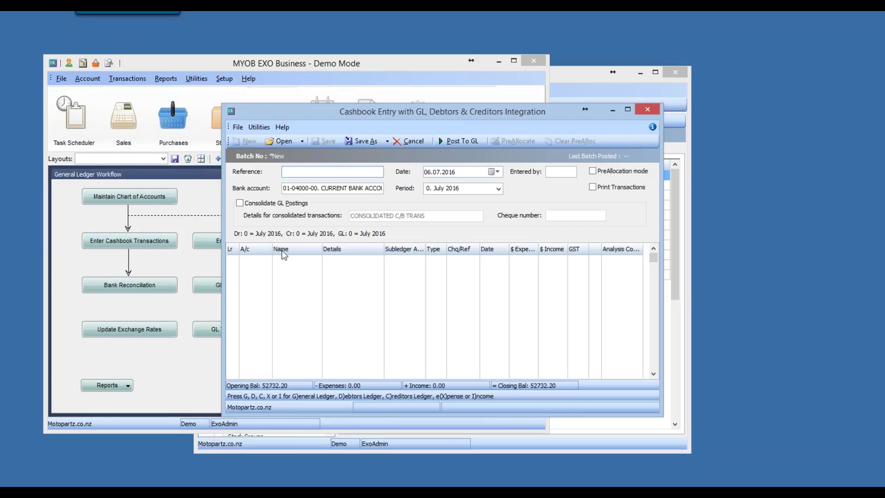
{"action": "left_click", "coordinate": [232, 260]}
{"action": "key", "text": "i"}
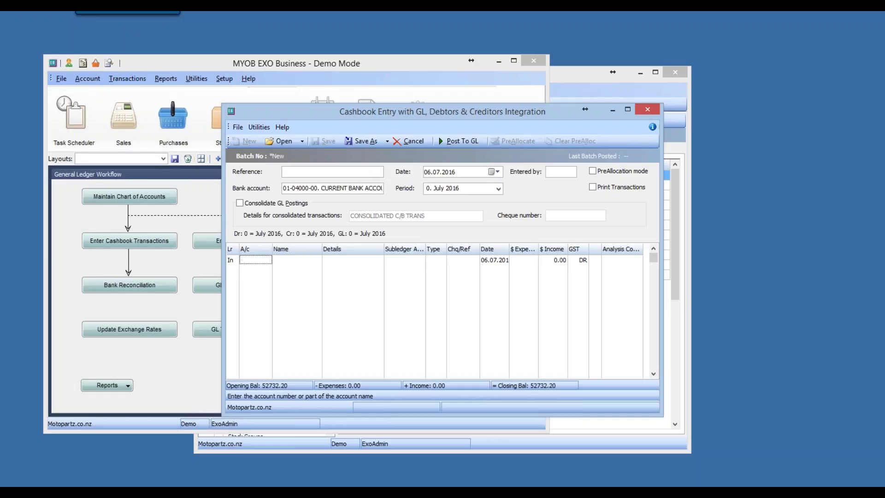
{"action": "type", "text": "interest"}
{"action": "key", "text": "Return"}
{"action": "key", "text": "Return"}
{"action": "key", "text": "Return"}
{"action": "key", "text": "Return"}
{"action": "key", "text": "Return"}
{"action": "key", "text": "Return"}
{"action": "key", "text": "Return"}
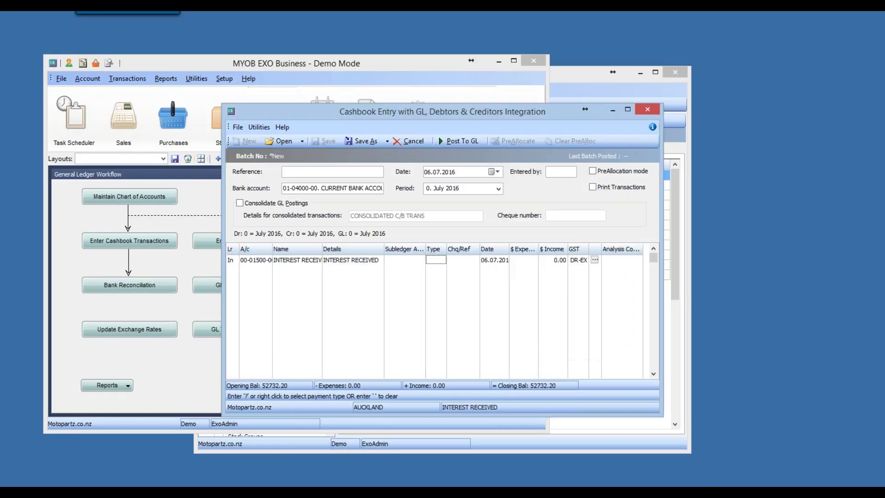
Set the interest line's income amount to 1500 and its payment type to cheque
{"action": "type", "text": "1500"}
{"action": "key", "text": "Return"}
{"action": "key", "text": "Return"}
{"action": "key", "text": "Return"}
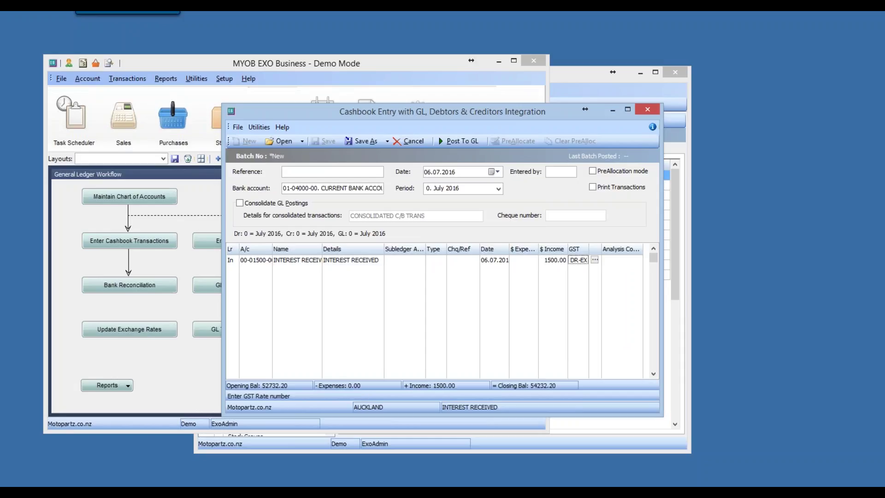
{"action": "key", "text": "Return"}
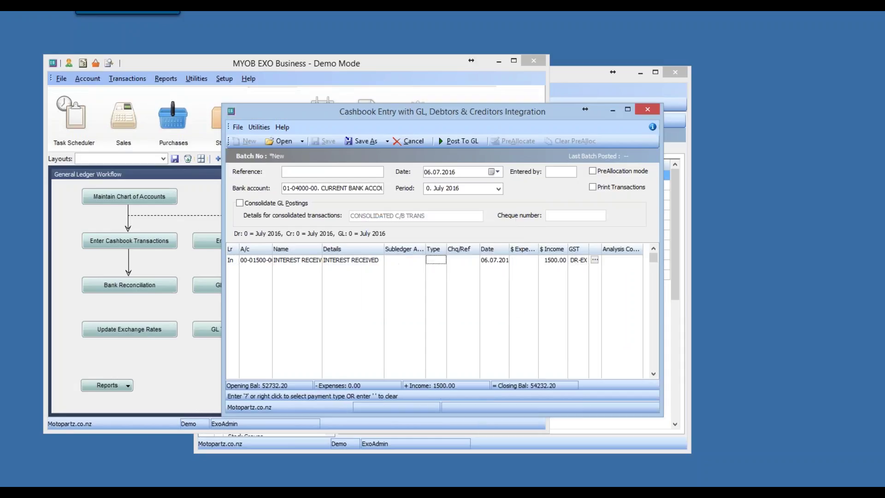
{"action": "type", "text": "c"}
{"action": "key", "text": "Return"}
Add a second income line to the cashbook batch for the DIVIDENDS RECEIVED account
{"action": "type", "text": "i"}
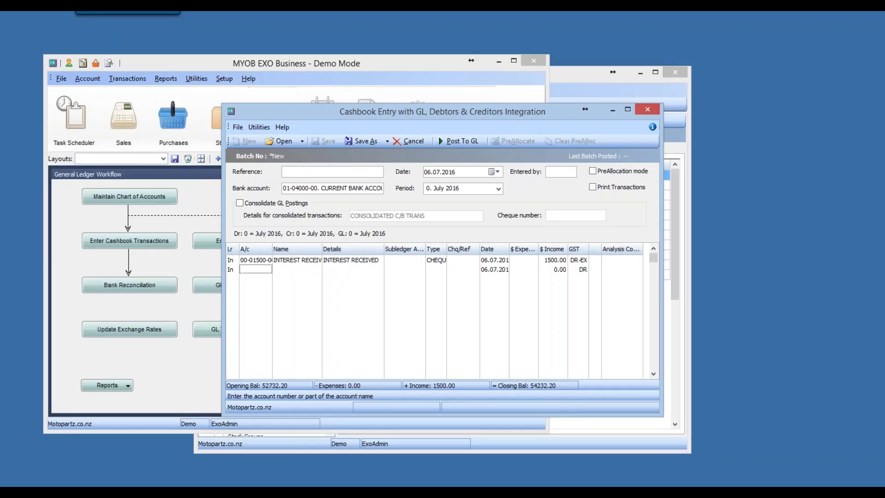
{"action": "type", "text": "DIVIDEN"}
{"action": "key", "text": "Return"}
{"action": "double_click", "coordinate": [437, 265]}
{"action": "key", "text": "Return"}
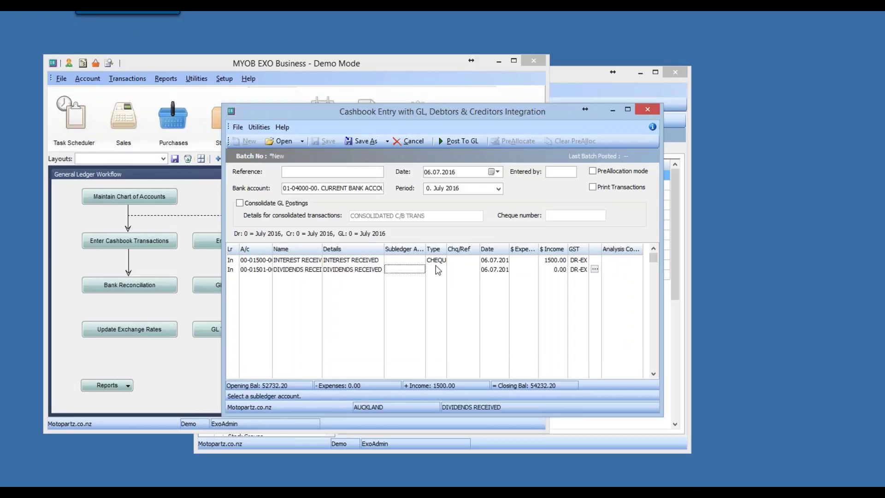
Set the dividends line's payment type to cheque and its income amount to 2500
{"action": "key", "text": "Return"}
{"action": "type", "text": "c"}
{"action": "key", "text": "Return"}
{"action": "key", "text": "Return"}
{"action": "key", "text": "Return"}
{"action": "key", "text": "Return"}
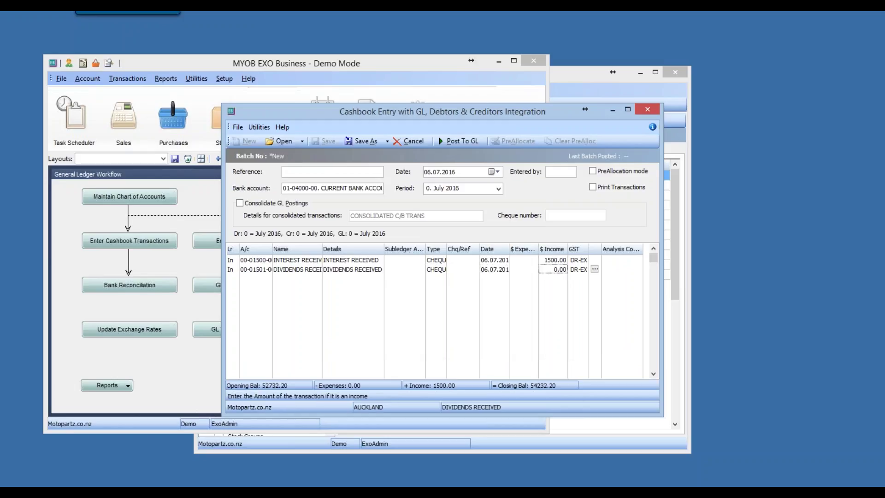
{"action": "type", "text": "2500"}
{"action": "key", "text": "Return"}
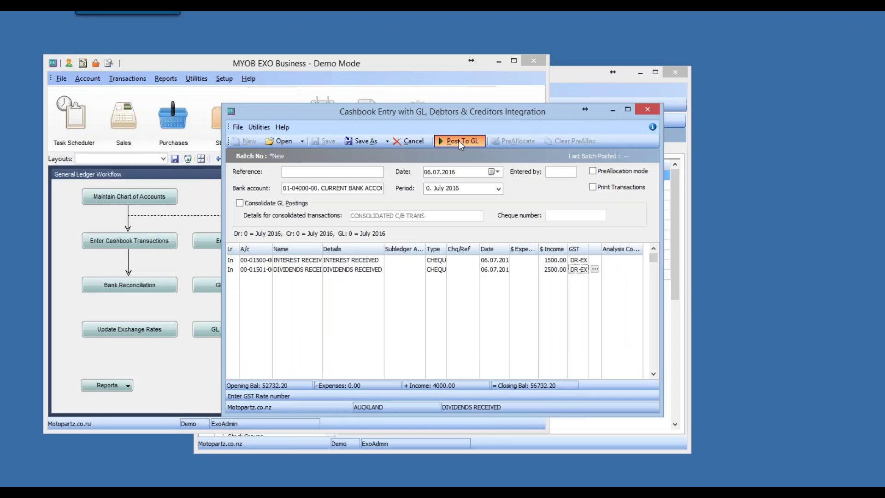
Post the cashbook batch to the general ledger and close the cashbook entry window
{"action": "left_click", "coordinate": [458, 140]}
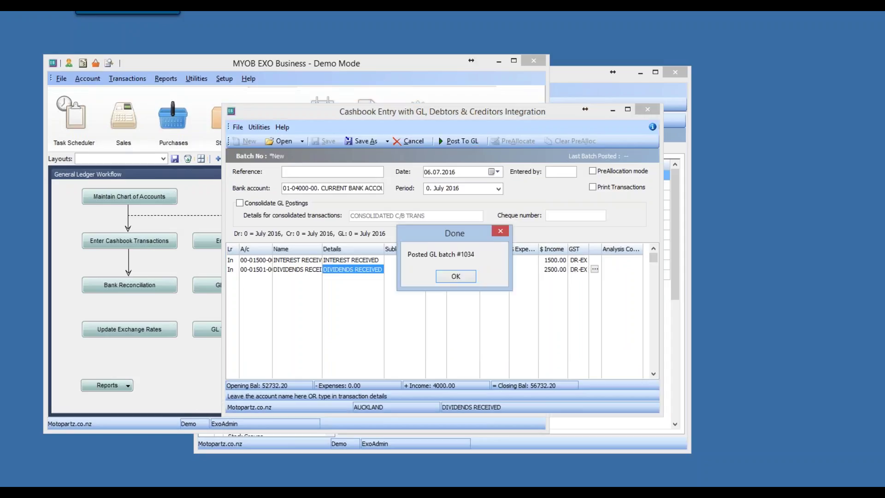
{"action": "left_click", "coordinate": [456, 277]}
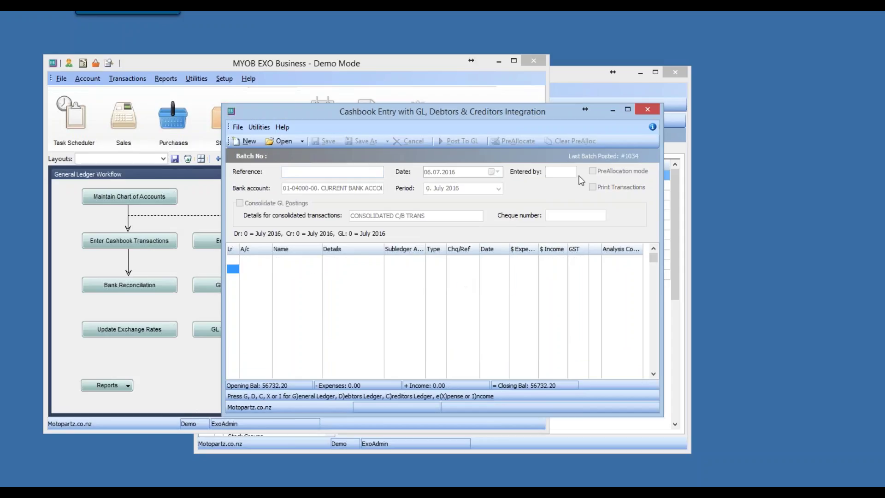
{"action": "left_click", "coordinate": [647, 109]}
Open Copy of P&L Report - All Branches in Setup GL Reports and show its rows and columns
{"action": "left_click", "coordinate": [165, 78]}
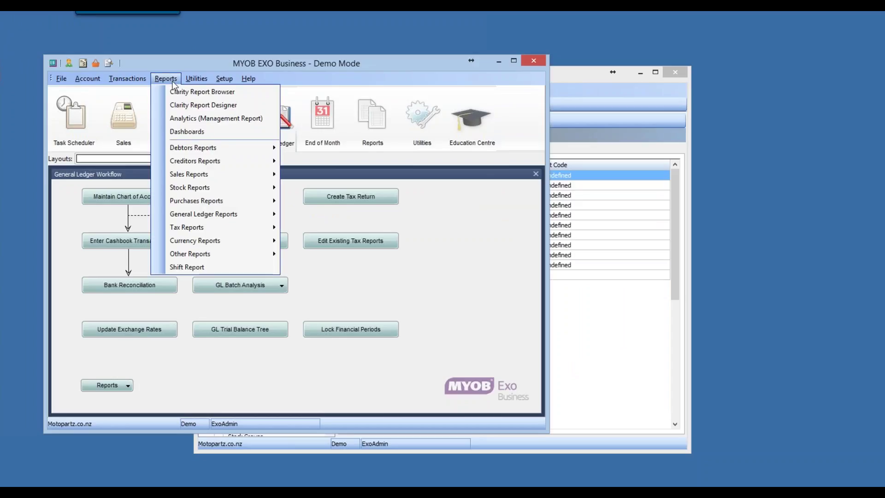
{"action": "mouse_move", "coordinate": [233, 215]}
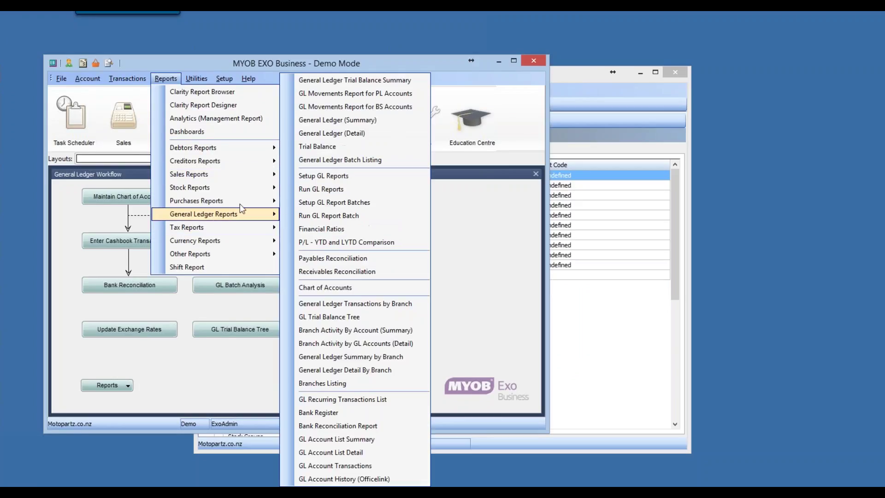
{"action": "left_click", "coordinate": [303, 178]}
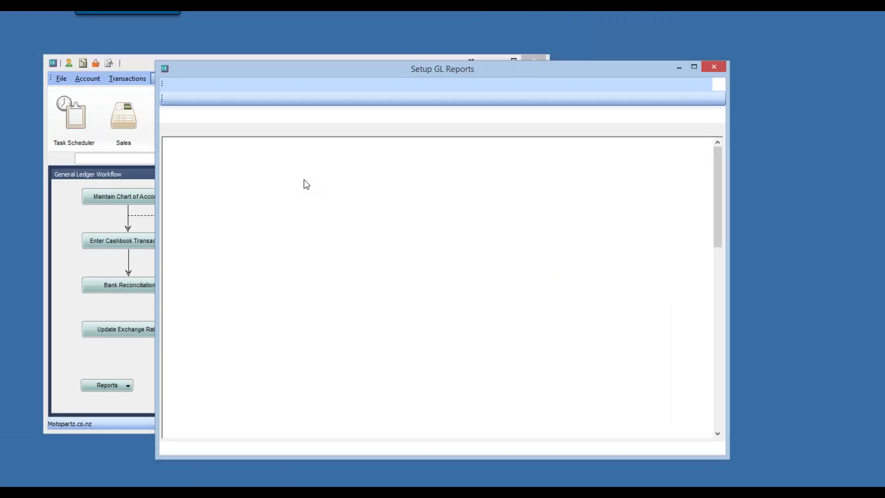
{"action": "double_click", "coordinate": [220, 243]}
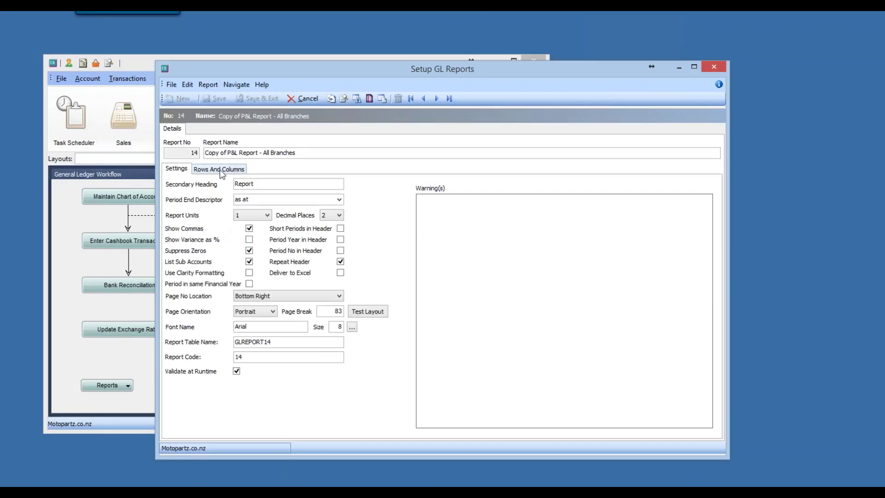
{"action": "left_click", "coordinate": [222, 171]}
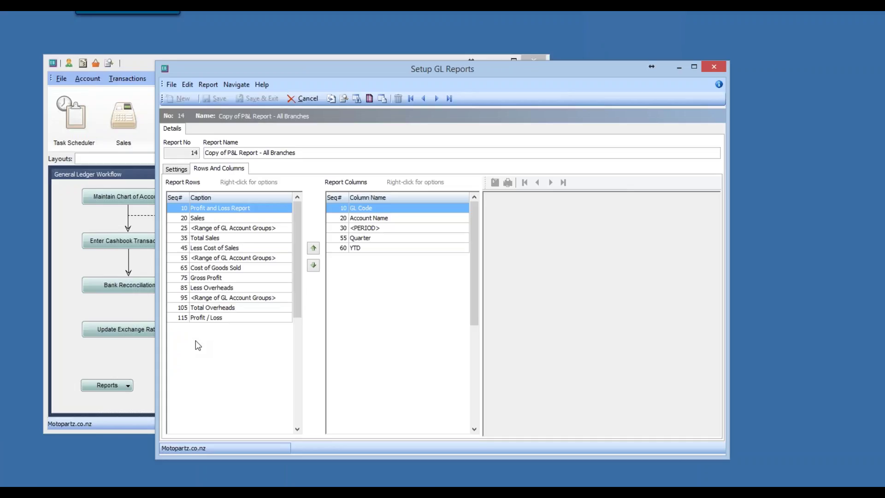
Add an Insert Sub-Heading row captioned Other Income and move it above the Profit / Loss row
{"action": "right_click", "coordinate": [195, 343]}
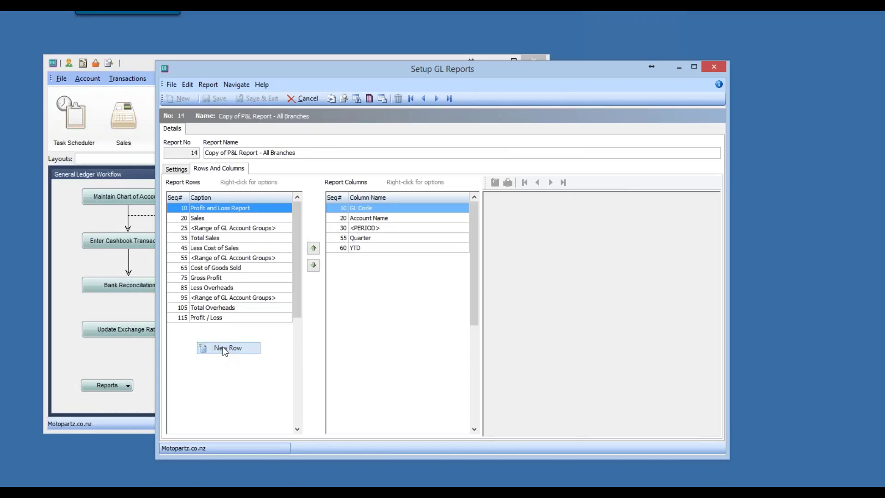
{"action": "left_click", "coordinate": [225, 348]}
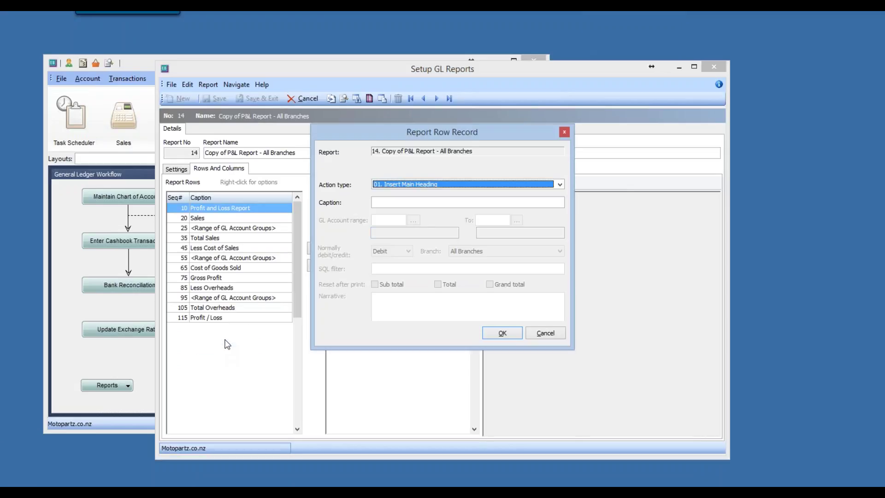
{"action": "left_click", "coordinate": [459, 185]}
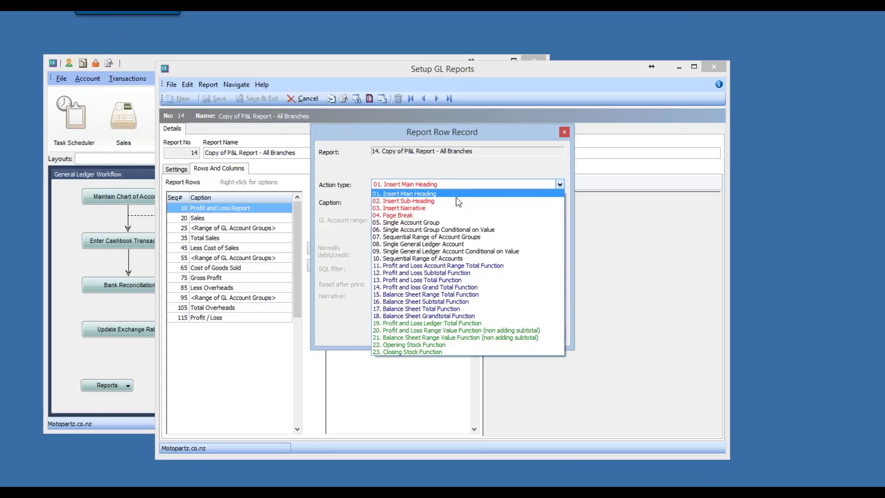
{"action": "left_click", "coordinate": [455, 201]}
{"action": "left_click", "coordinate": [396, 205]}
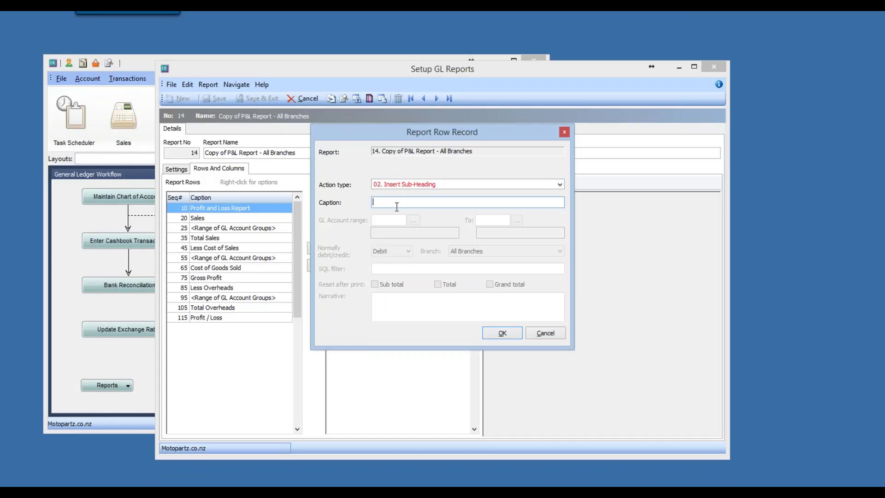
{"action": "type", "text": "Other Income"}
{"action": "key", "text": "Return"}
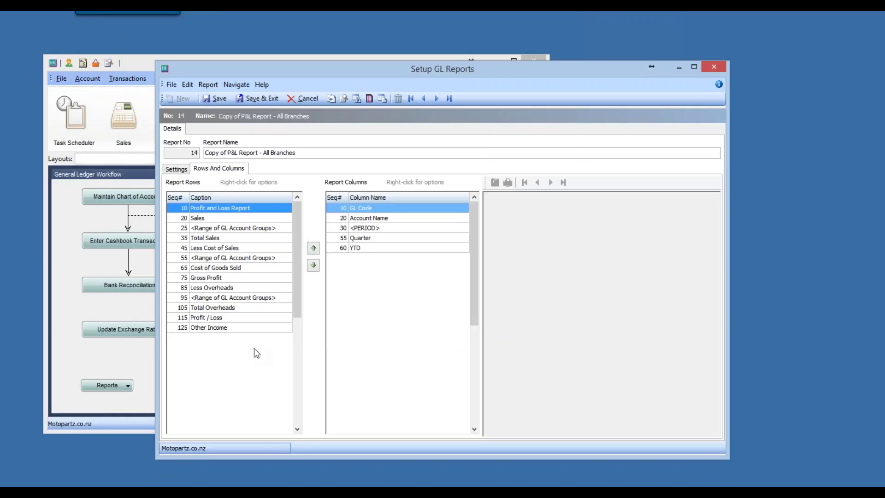
{"action": "left_click", "coordinate": [207, 329]}
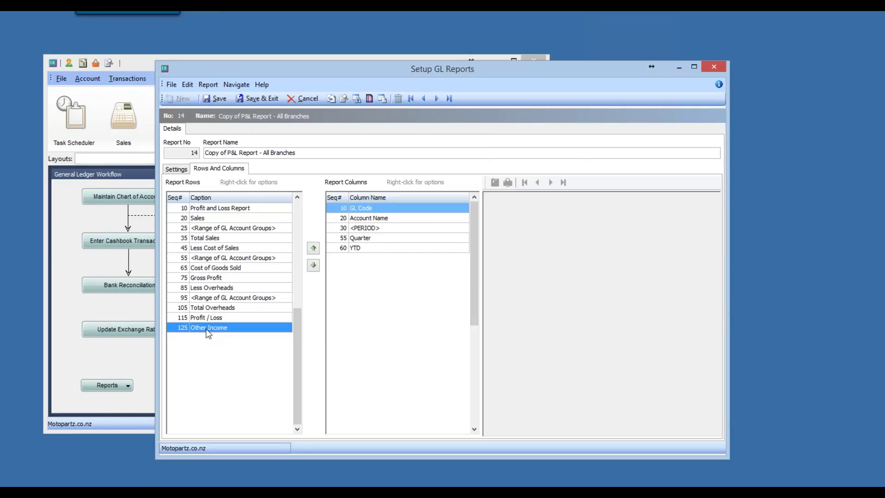
{"action": "left_click", "coordinate": [314, 249]}
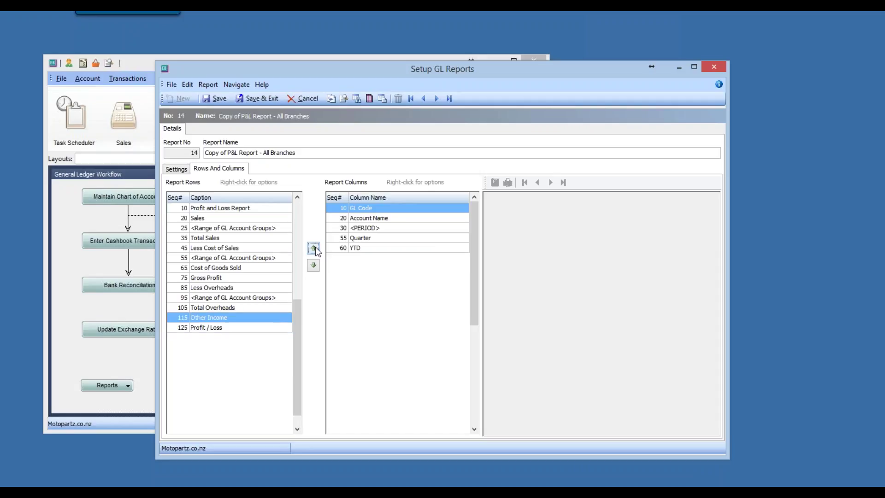
Start a new report row with action type Sequential Range of Account Groups and set its starting group to 10, Other Income
{"action": "right_click", "coordinate": [196, 364]}
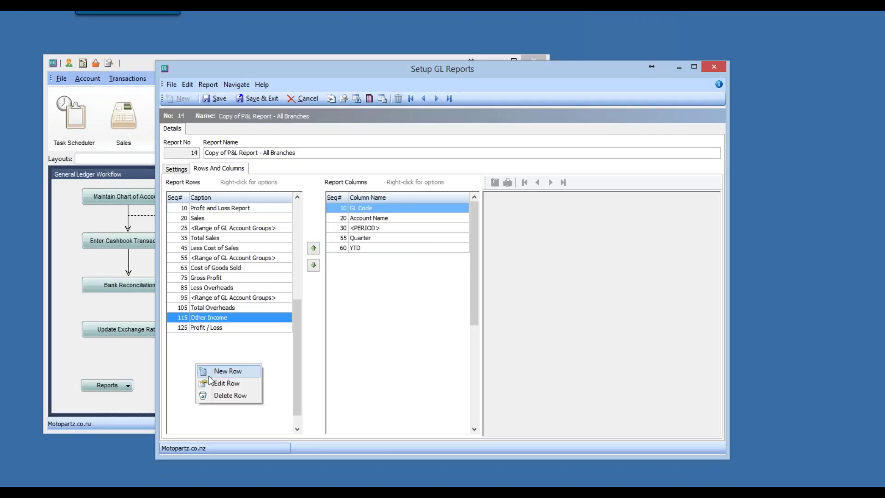
{"action": "left_click", "coordinate": [210, 375]}
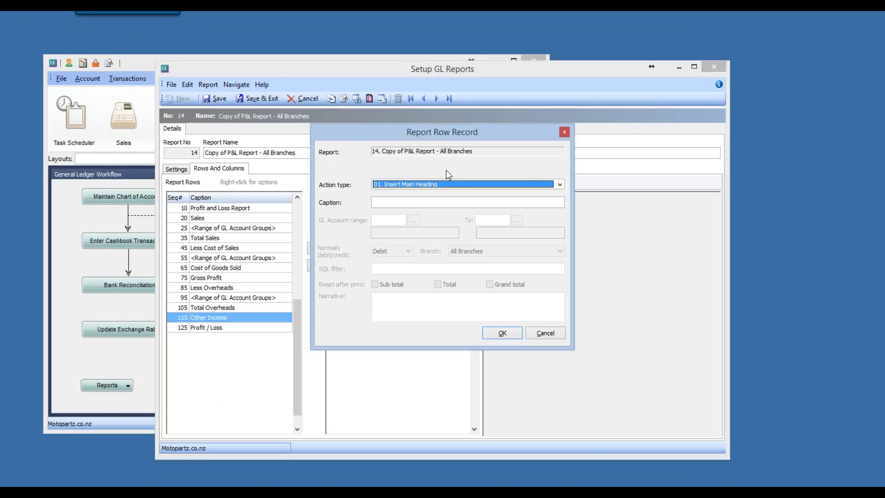
{"action": "left_click", "coordinate": [472, 184]}
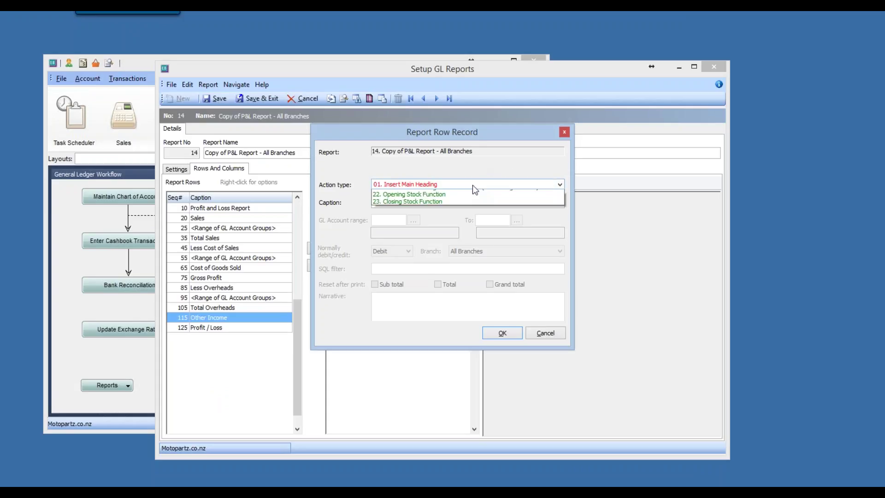
{"action": "left_click", "coordinate": [458, 237]}
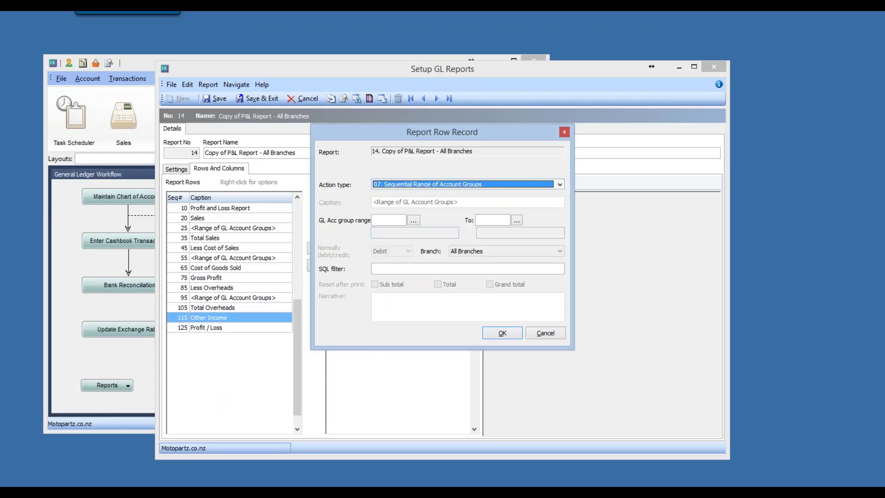
{"action": "left_click", "coordinate": [414, 220]}
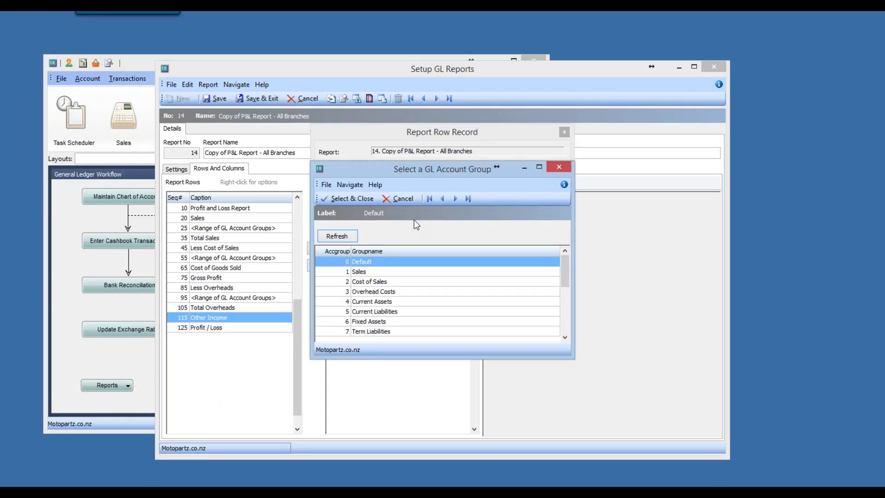
{"action": "left_click", "coordinate": [566, 335]}
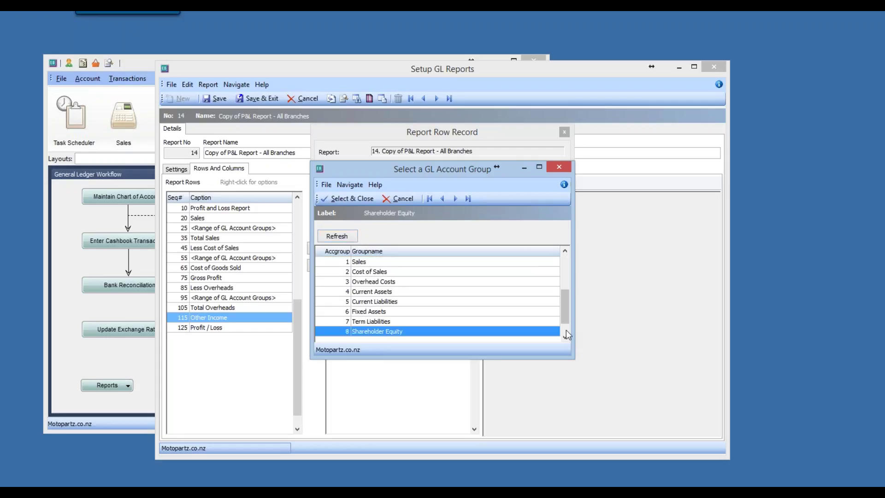
{"action": "double_click", "coordinate": [566, 334]}
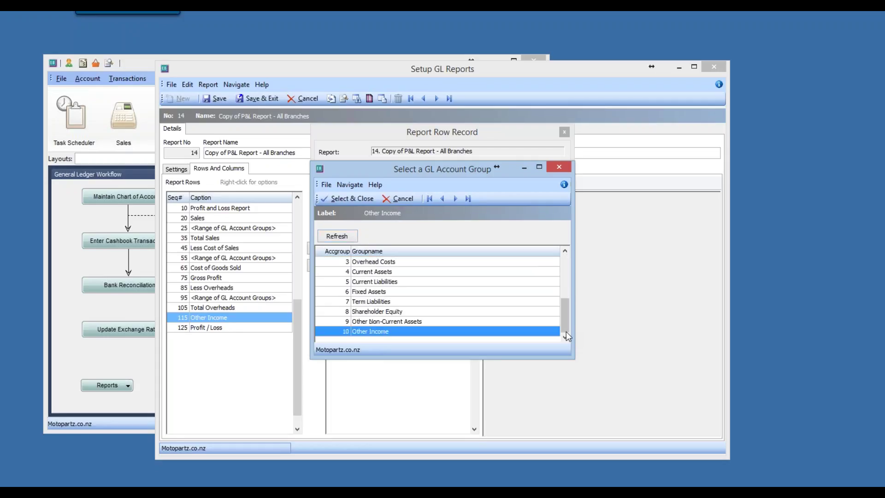
{"action": "double_click", "coordinate": [357, 332]}
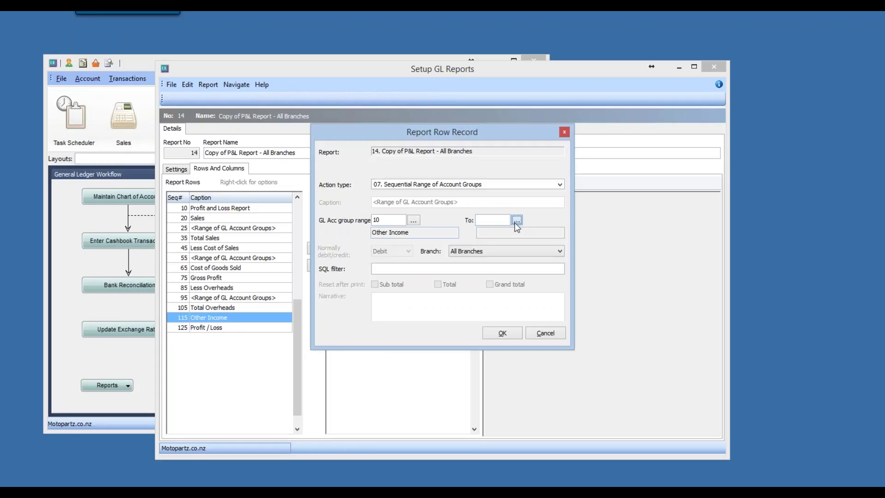
Set the row's ending account group to 10, Other Income, and place the accepted row directly above Profit / Loss
{"action": "left_click", "coordinate": [516, 222]}
{"action": "left_click", "coordinate": [566, 333]}
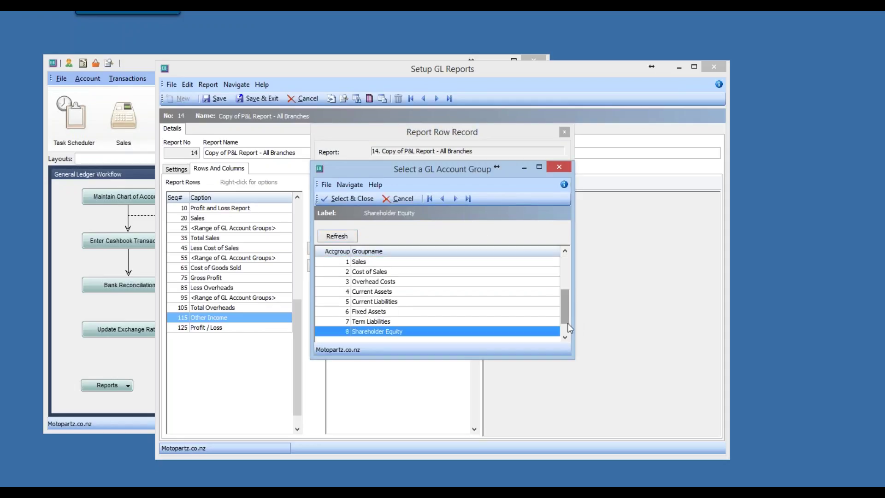
{"action": "double_click", "coordinate": [566, 336]}
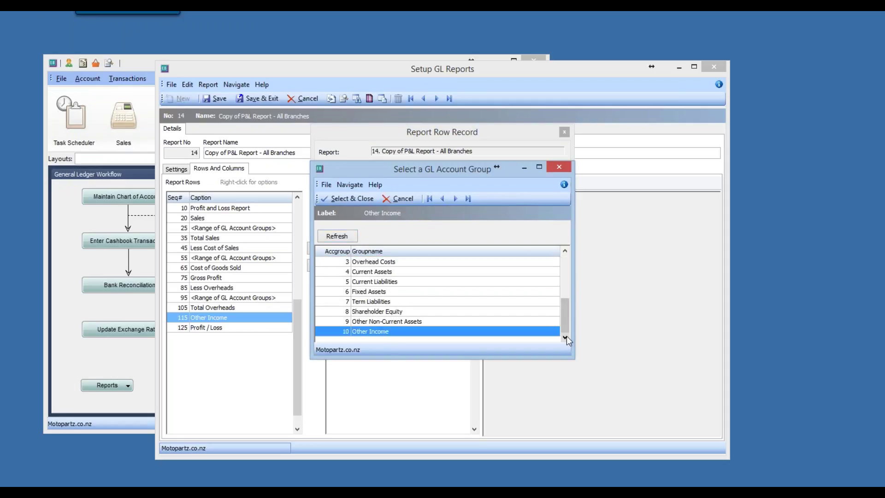
{"action": "double_click", "coordinate": [382, 331]}
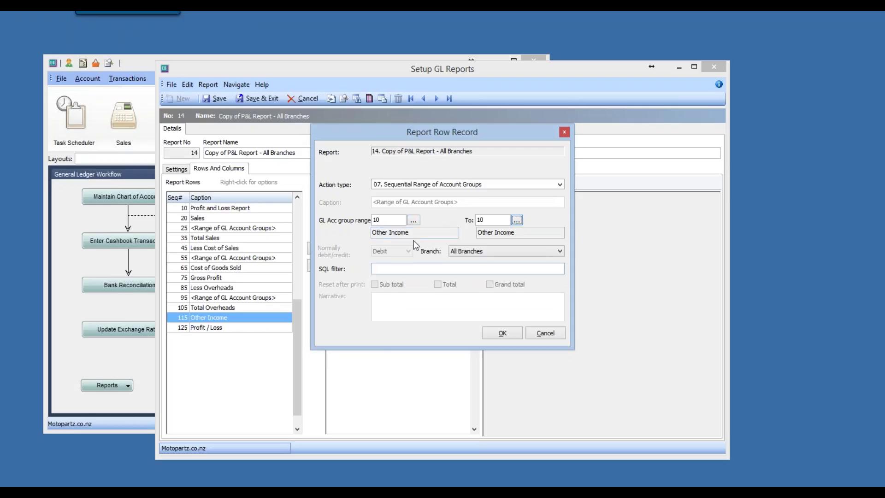
{"action": "left_click", "coordinate": [506, 337]}
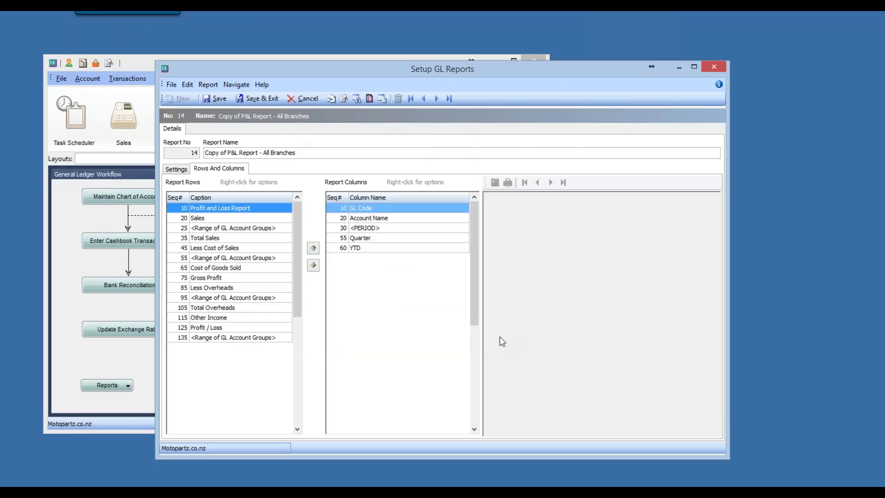
{"action": "left_click", "coordinate": [223, 337]}
{"action": "left_click", "coordinate": [313, 248]}
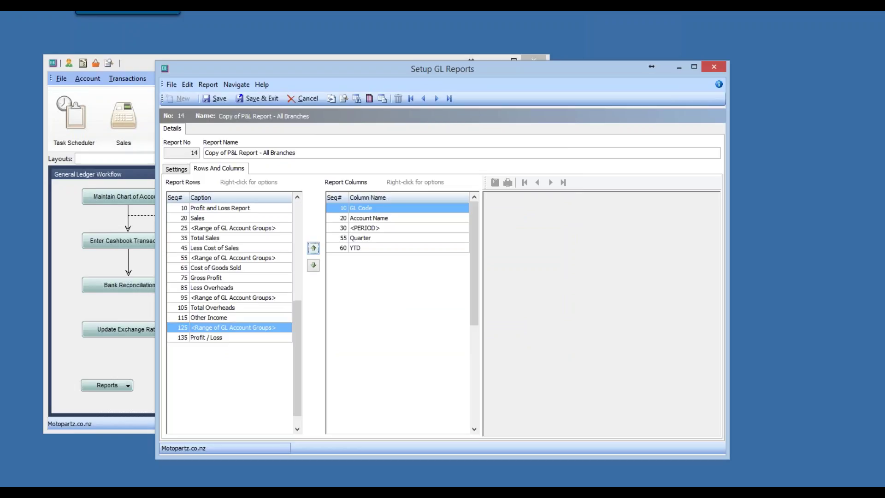
Add a Profit and Loss Subtotal Function row captioned Total Other Income, with its normal debit/credit setting as Credit
{"action": "left_click", "coordinate": [213, 376]}
{"action": "right_click", "coordinate": [213, 376]}
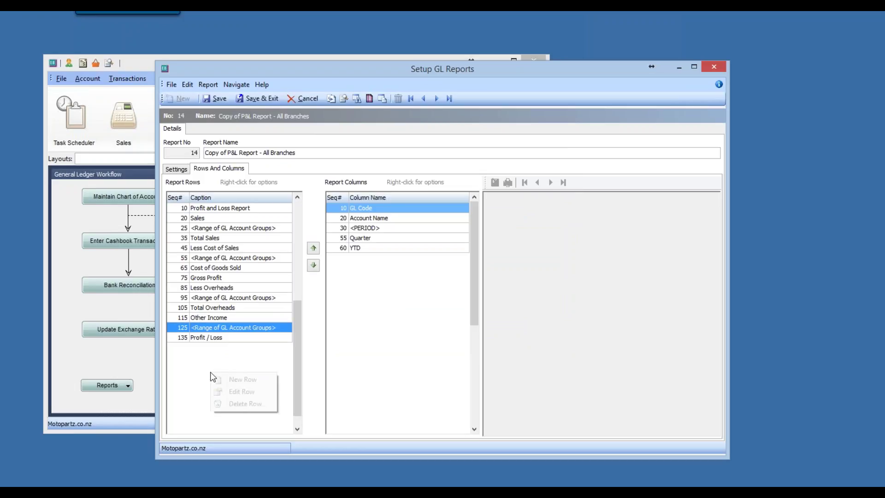
{"action": "left_click", "coordinate": [225, 381]}
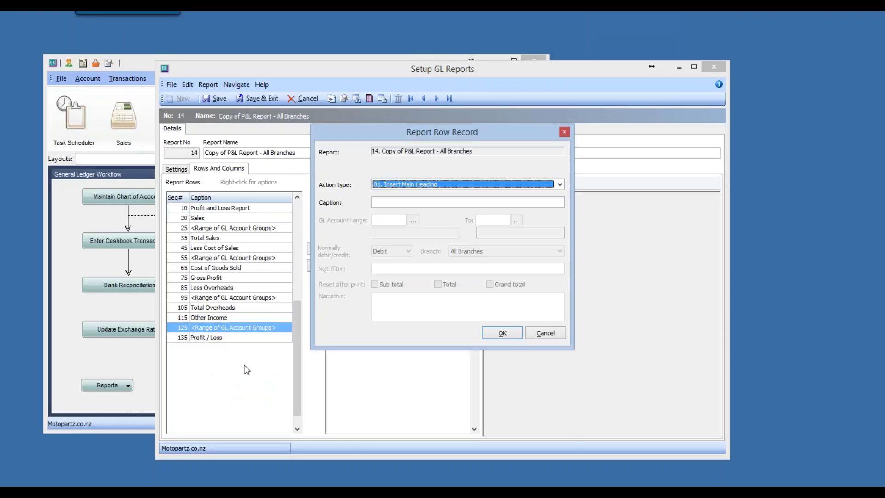
{"action": "left_click", "coordinate": [472, 189]}
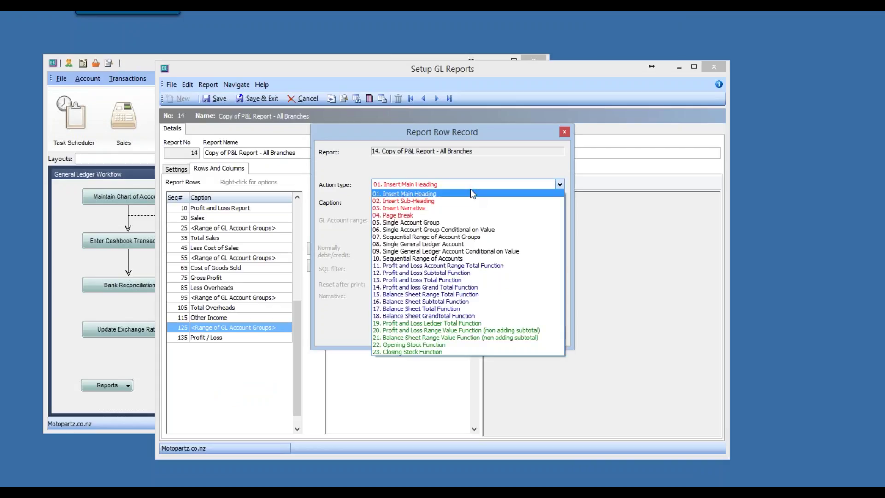
{"action": "left_click", "coordinate": [439, 272]}
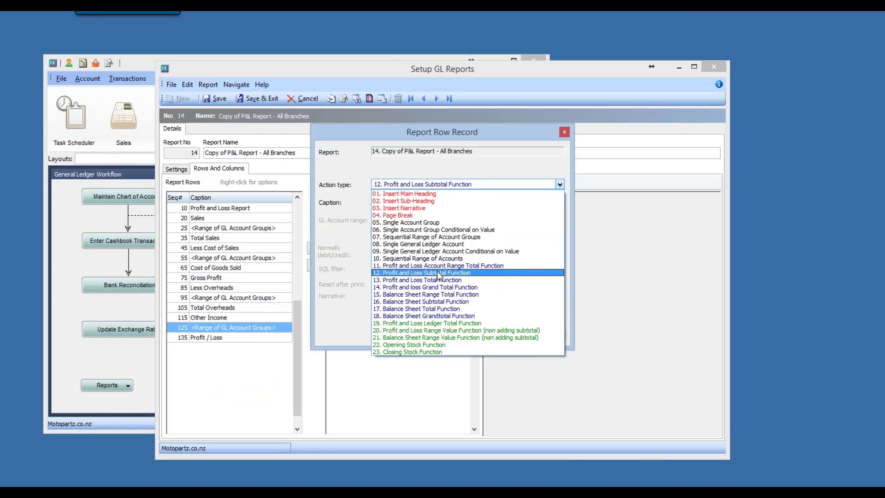
{"action": "left_click", "coordinate": [400, 201]}
{"action": "type", "text": "Total"}
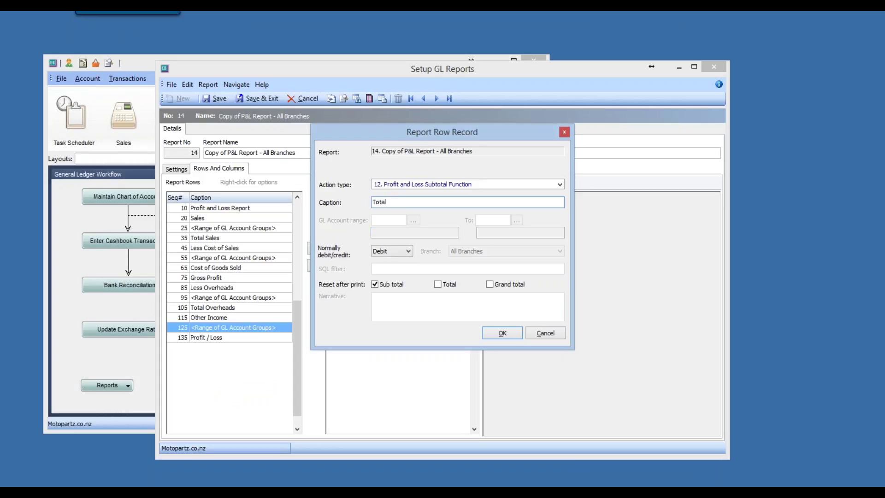
{"action": "type", "text": " Other Intom"}
{"action": "key", "text": "BackSpace"}
{"action": "key", "text": "BackSpace"}
{"action": "key", "text": "BackSpace"}
{"action": "type", "text": "come"}
{"action": "left_click", "coordinate": [406, 251]}
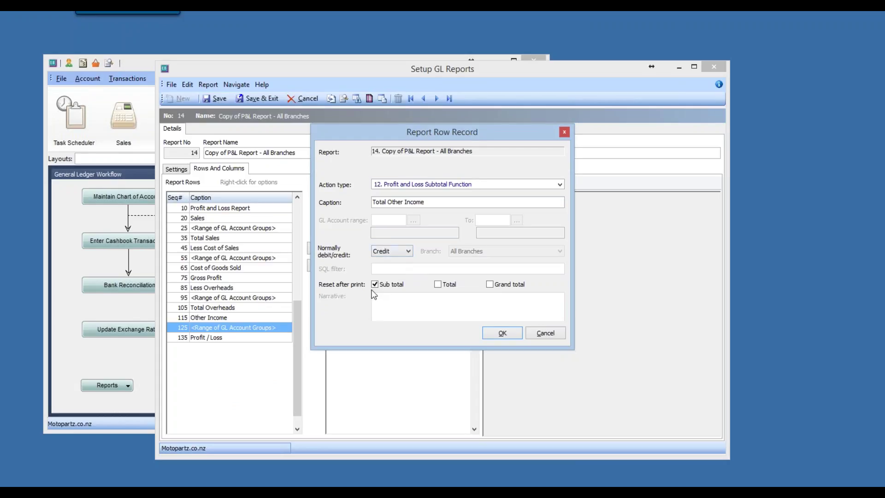
{"action": "left_click", "coordinate": [501, 333]}
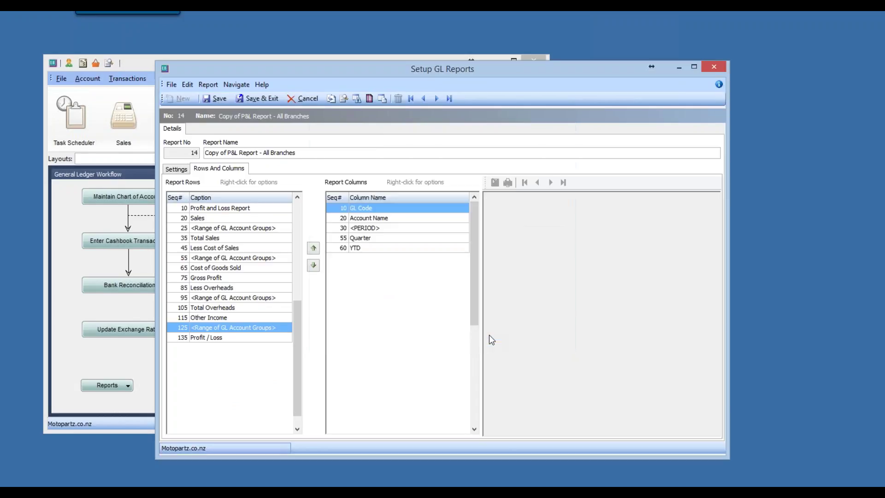
Move the Total Other Income row above Profit / Loss, and save and exit the report
{"action": "left_click", "coordinate": [221, 347]}
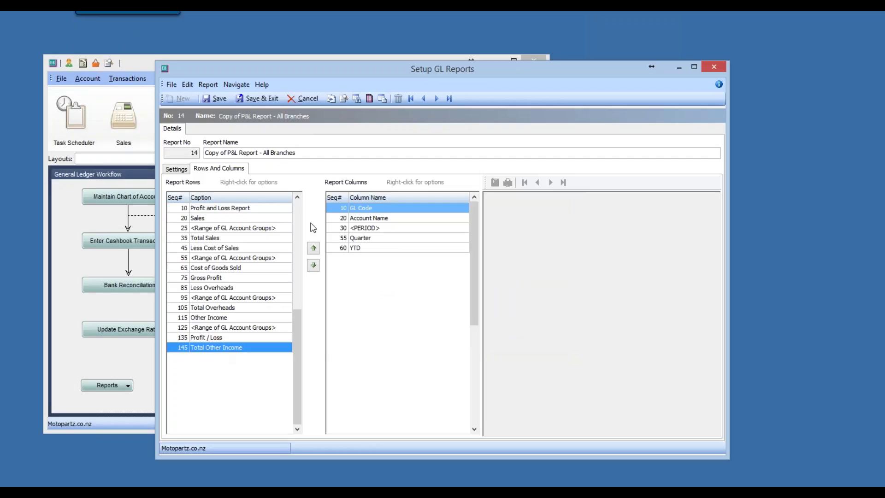
{"action": "left_click", "coordinate": [314, 249]}
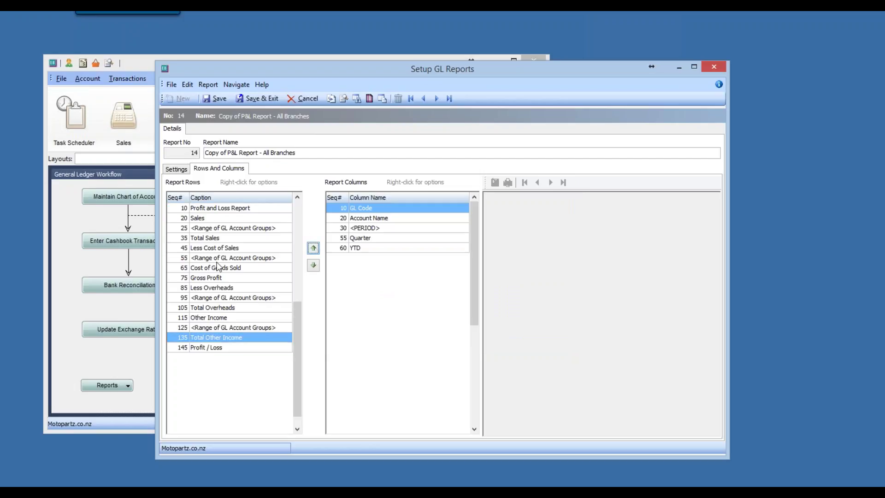
{"action": "left_click", "coordinate": [260, 103]}
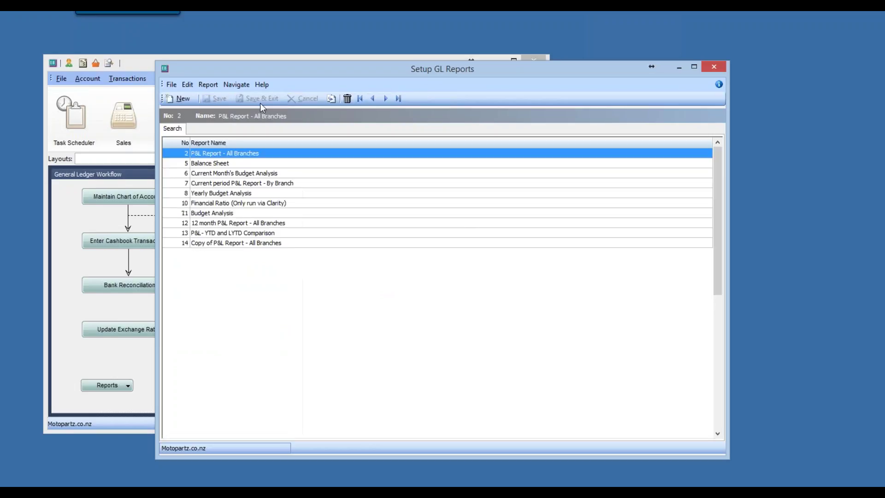
Run GL report 14, Copy of P&L Report - All Branches, from the main MYOB EXO Business window and display its output
{"action": "left_click", "coordinate": [134, 63]}
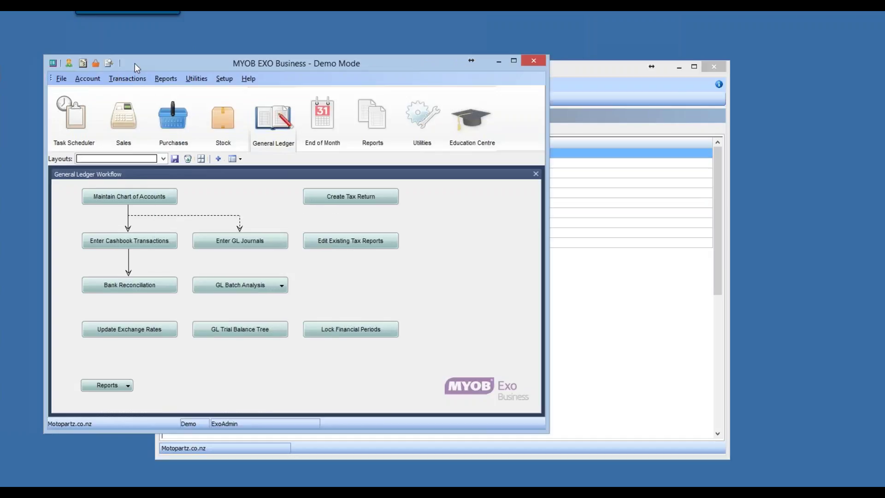
{"action": "left_click", "coordinate": [166, 78]}
{"action": "mouse_move", "coordinate": [225, 217]}
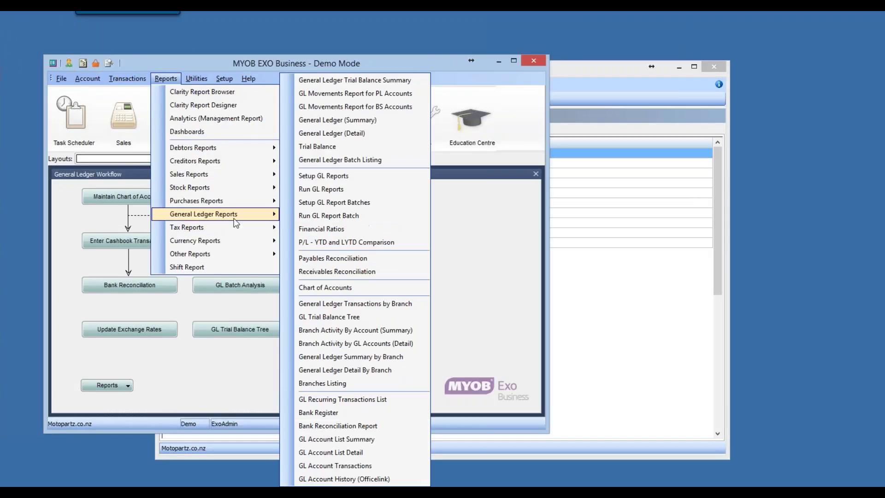
{"action": "left_click", "coordinate": [311, 191]}
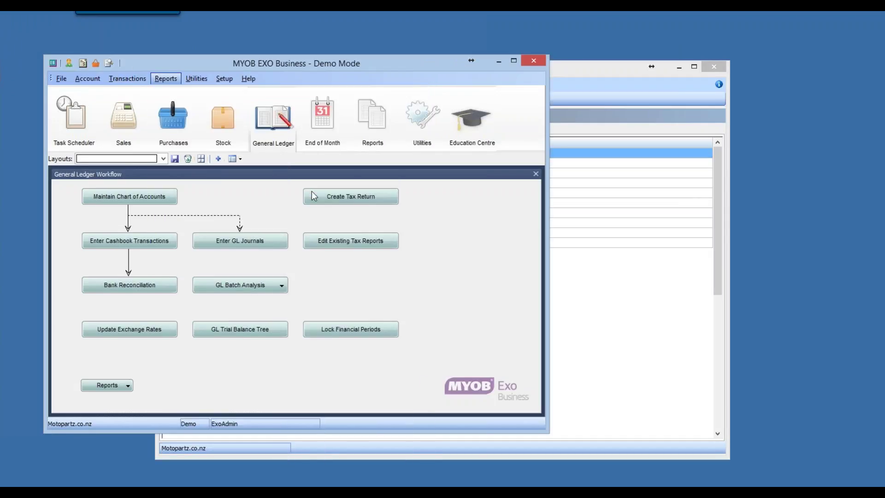
{"action": "left_click", "coordinate": [379, 217]}
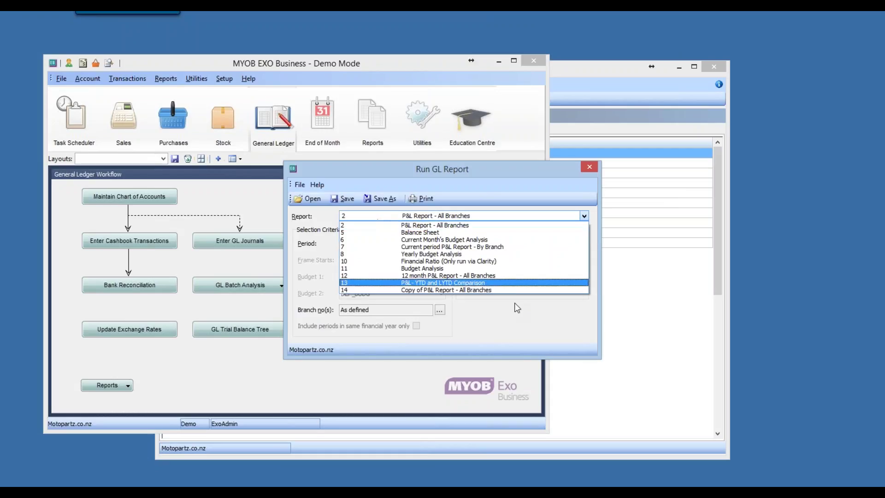
{"action": "left_click", "coordinate": [449, 290]}
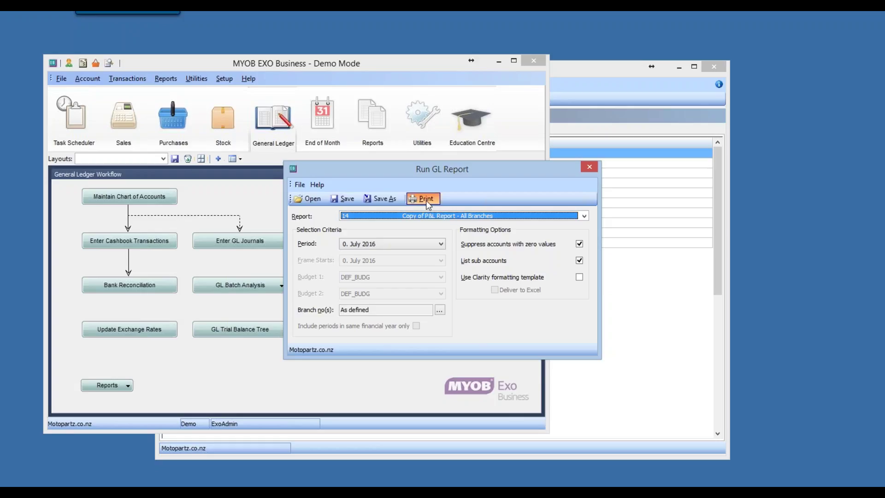
{"action": "left_click", "coordinate": [426, 200]}
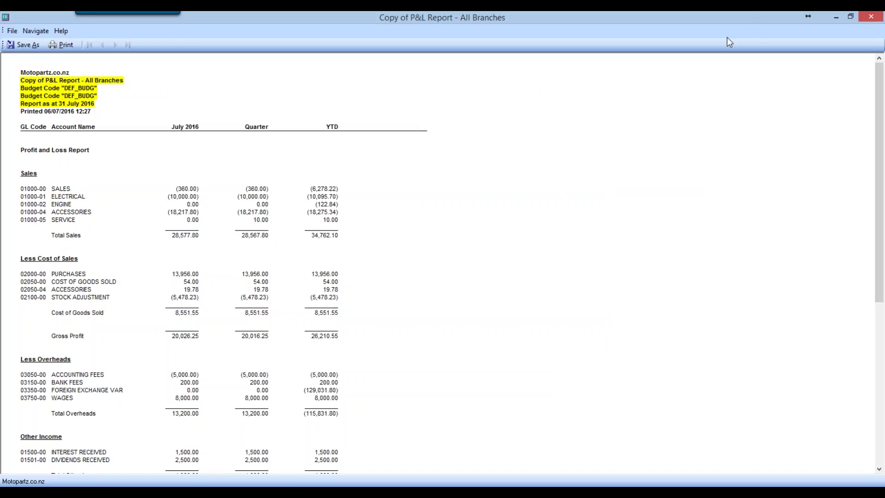
Compare the report's Other Income and Profit / Loss sections with the earlier P&L capture in Snagit Editor, and minimise both windows
{"action": "left_click_drag", "start_coordinate": [880, 283], "coordinate": [881, 327]}
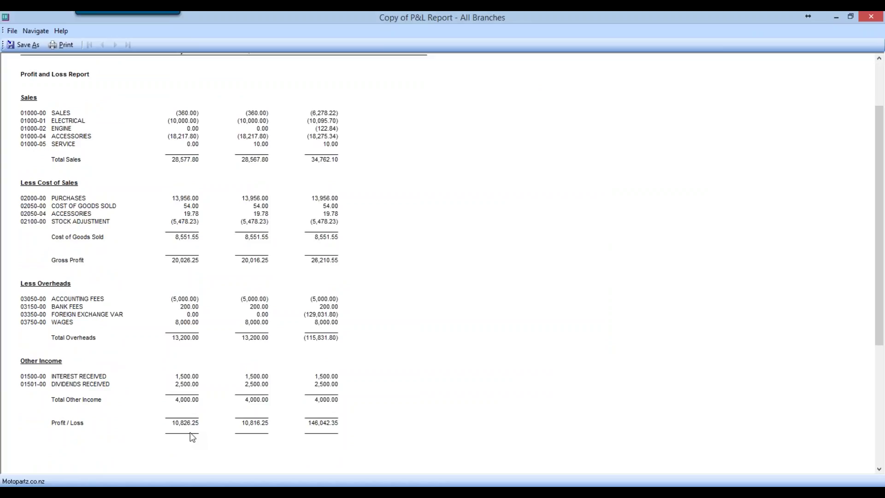
{"action": "key", "text": "alt+Tab"}
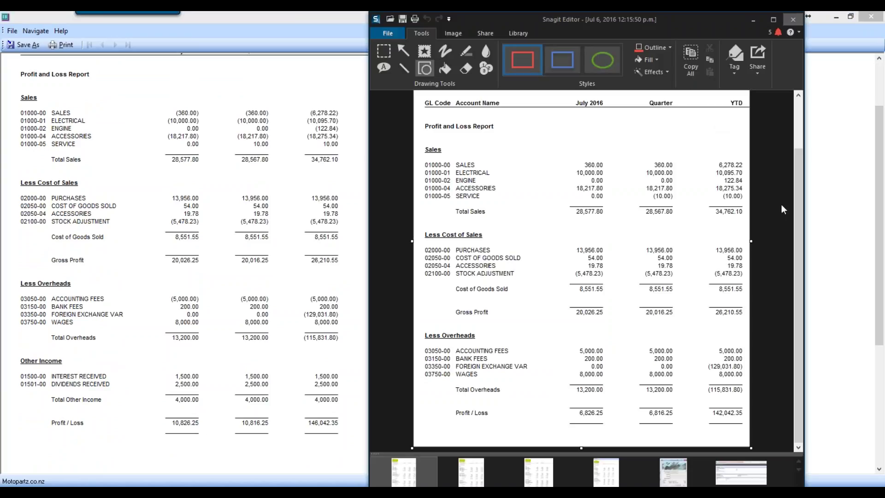
{"action": "left_click_drag", "start_coordinate": [599, 19], "coordinate": [644, 21]}
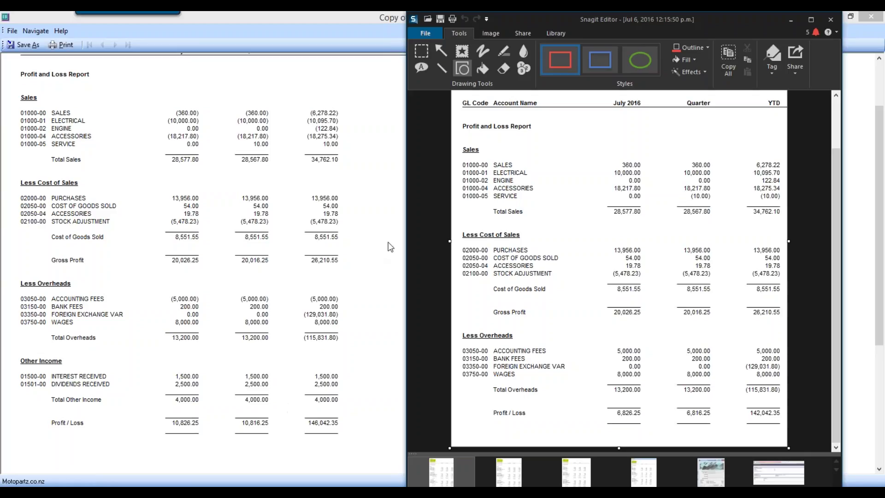
{"action": "left_click", "coordinate": [791, 20]}
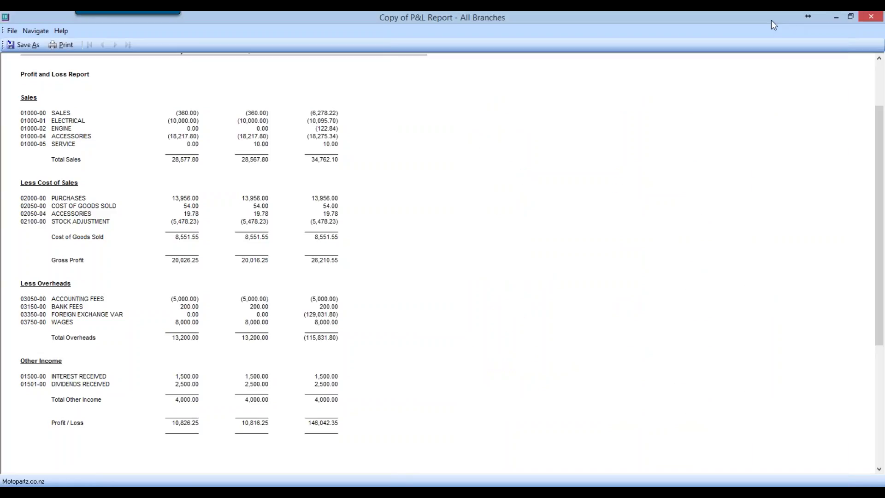
{"action": "left_click", "coordinate": [842, 15]}
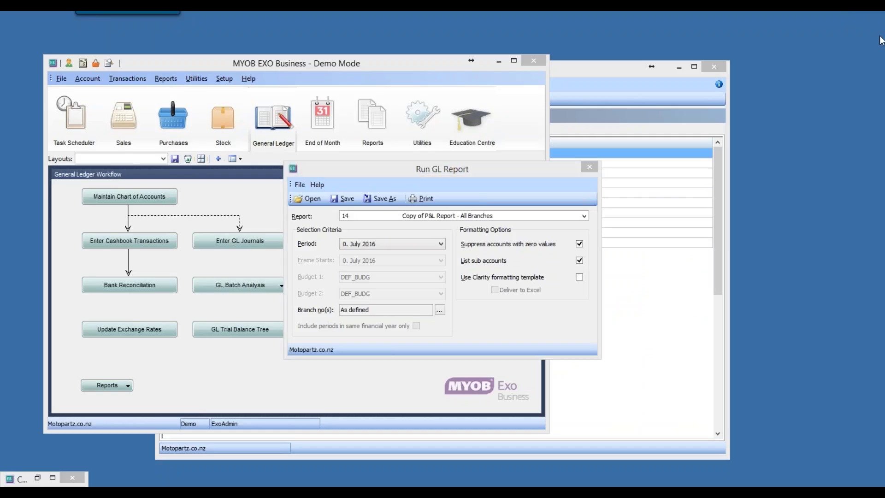